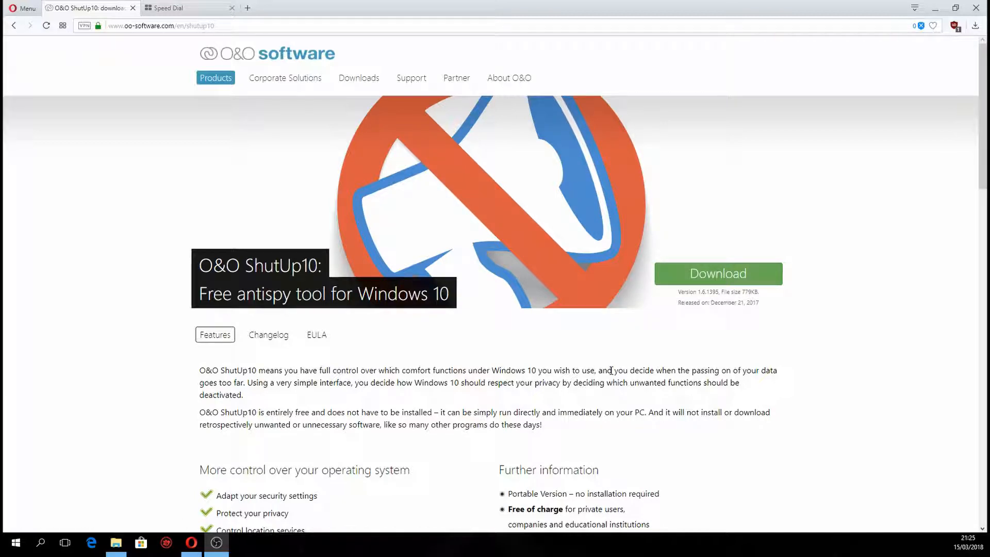
Run OOSU10.exe from the Downloads folder and allow it to start with administrator rights.
click(117, 546)
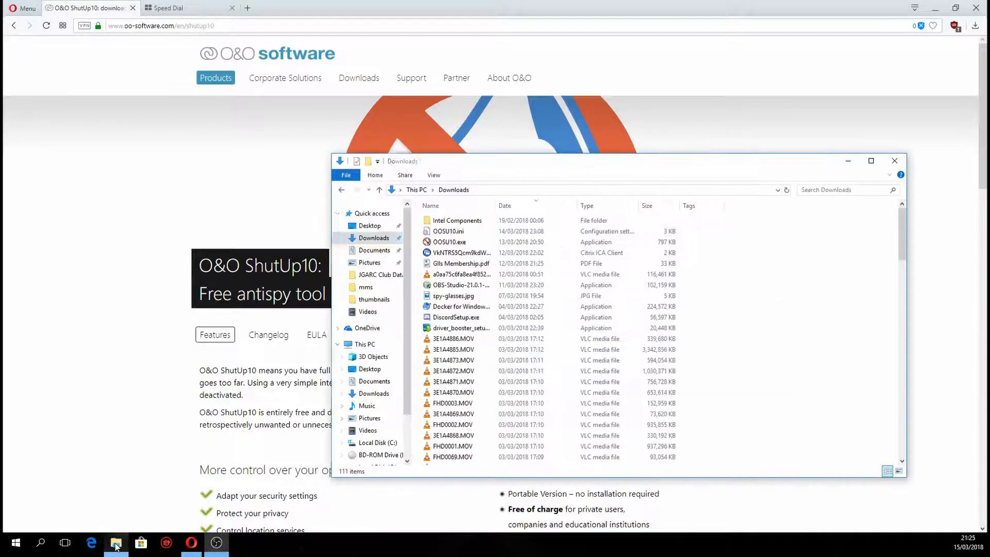
double_click(453, 243)
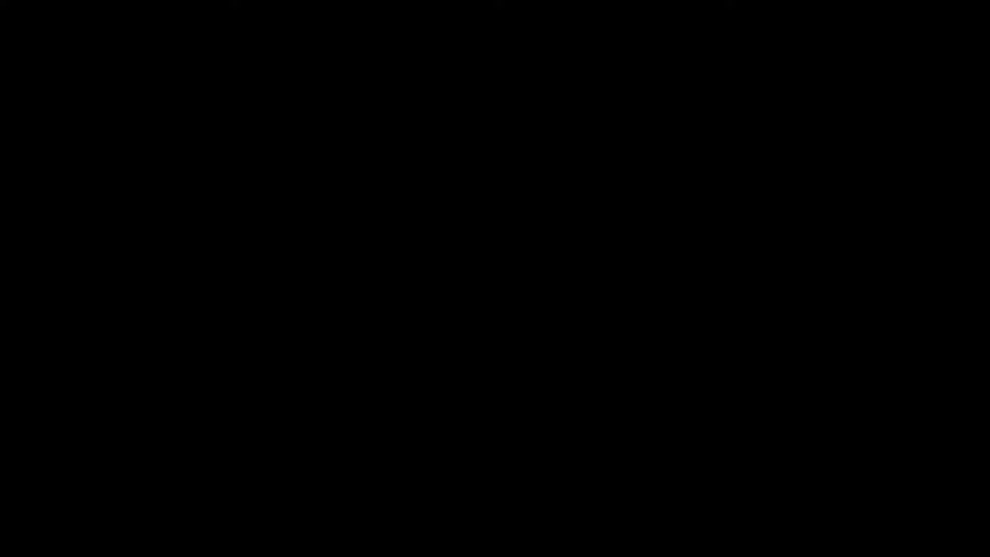
click(444, 326)
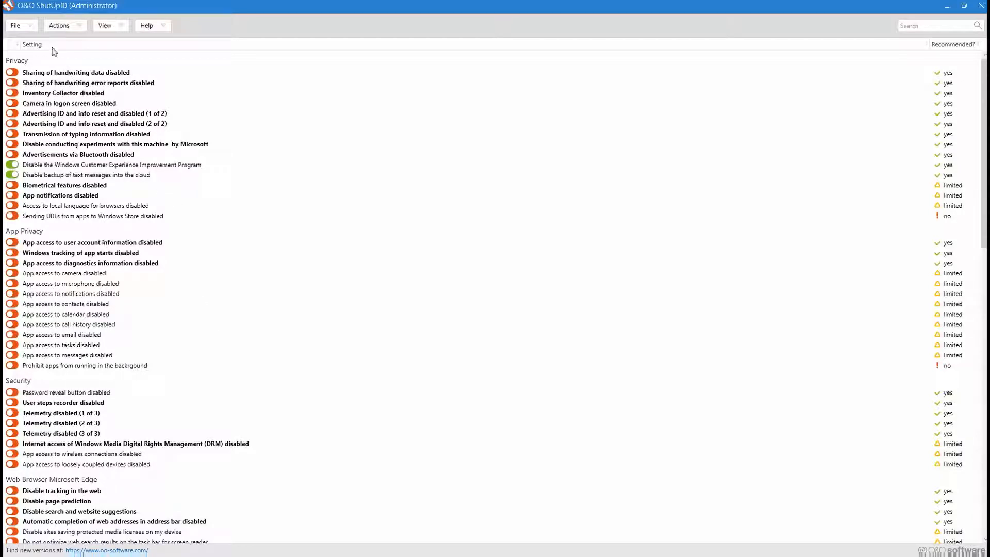
Review the available commands for importing and exporting settings, applying settings in bulk, grouping, language and help.
click(22, 26)
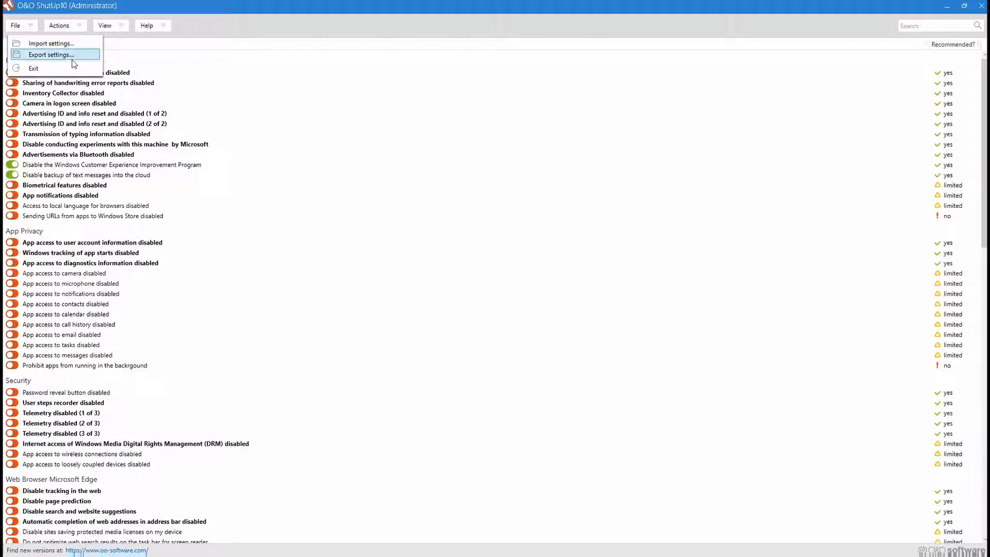
click(68, 28)
click(71, 28)
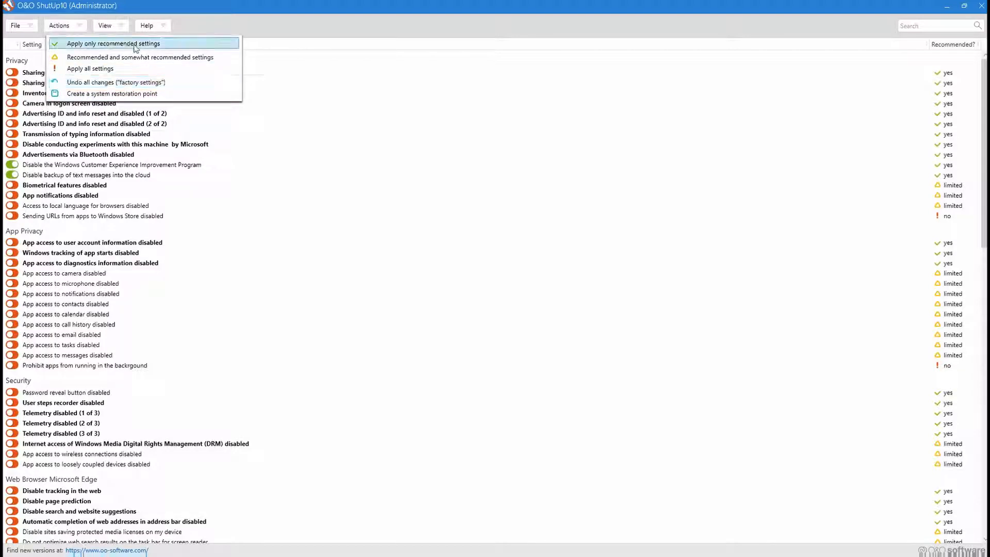
click(119, 26)
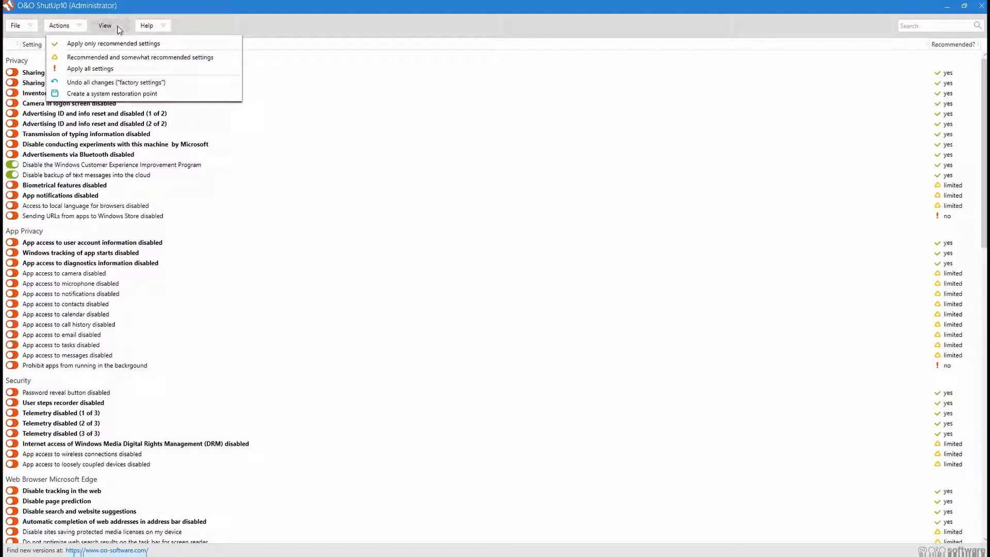
click(117, 27)
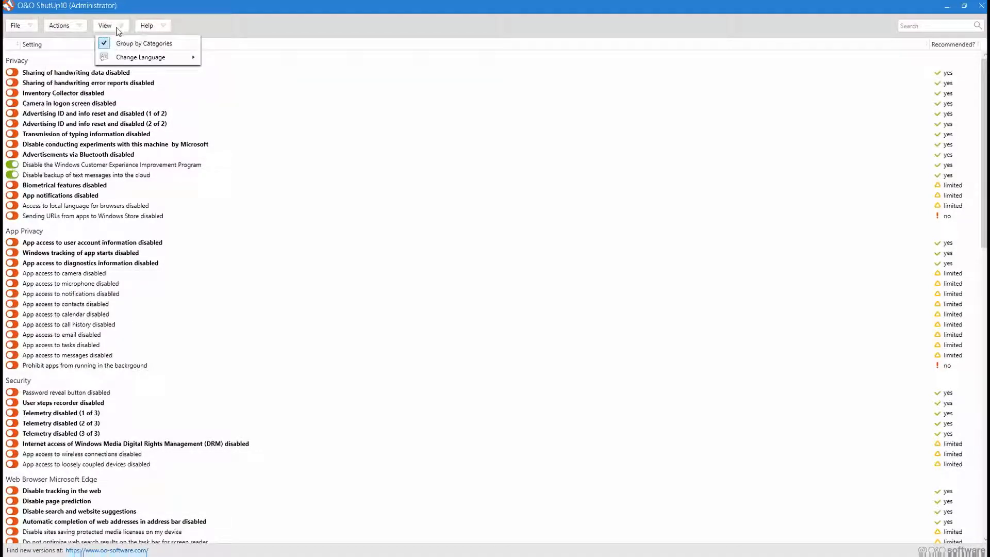
mouse_move(153, 58)
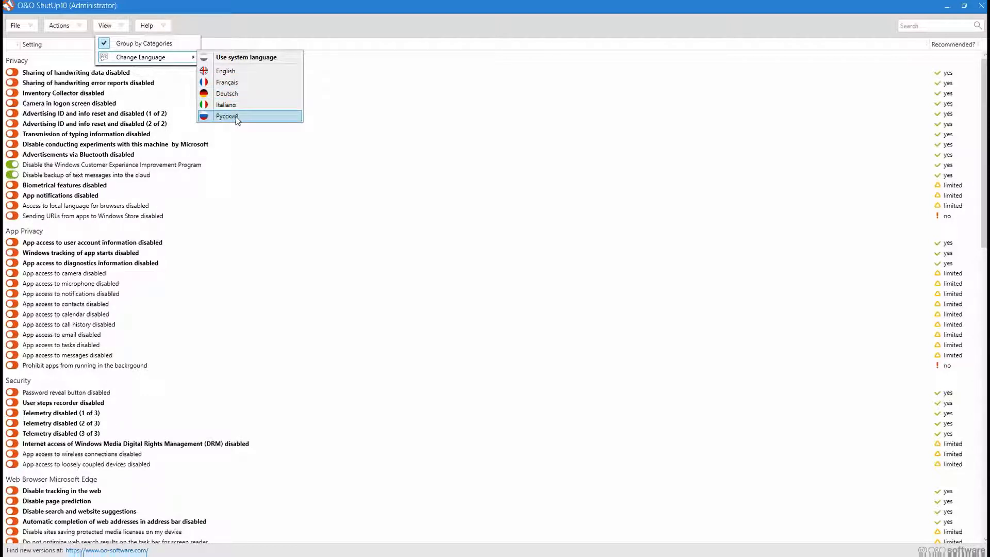
click(154, 26)
click(154, 27)
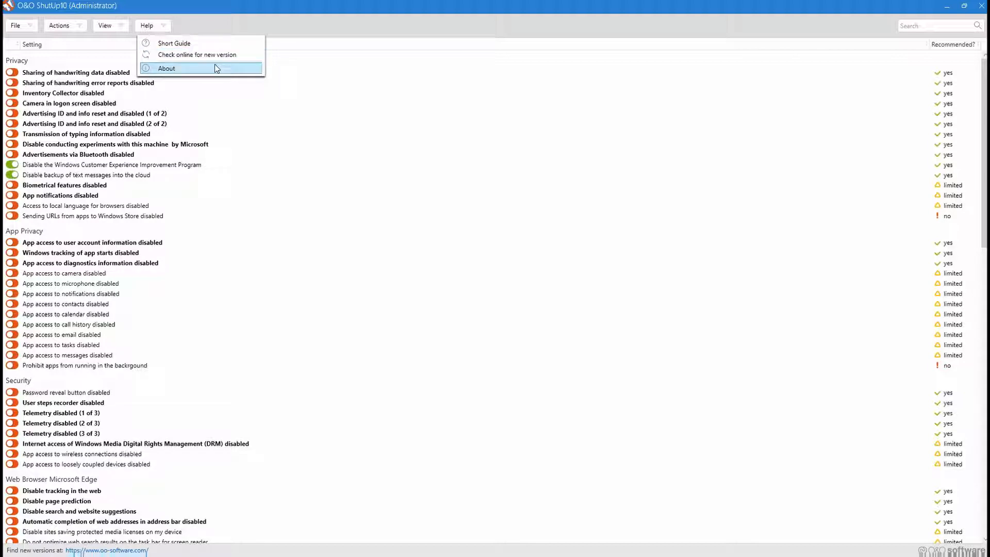
click(328, 59)
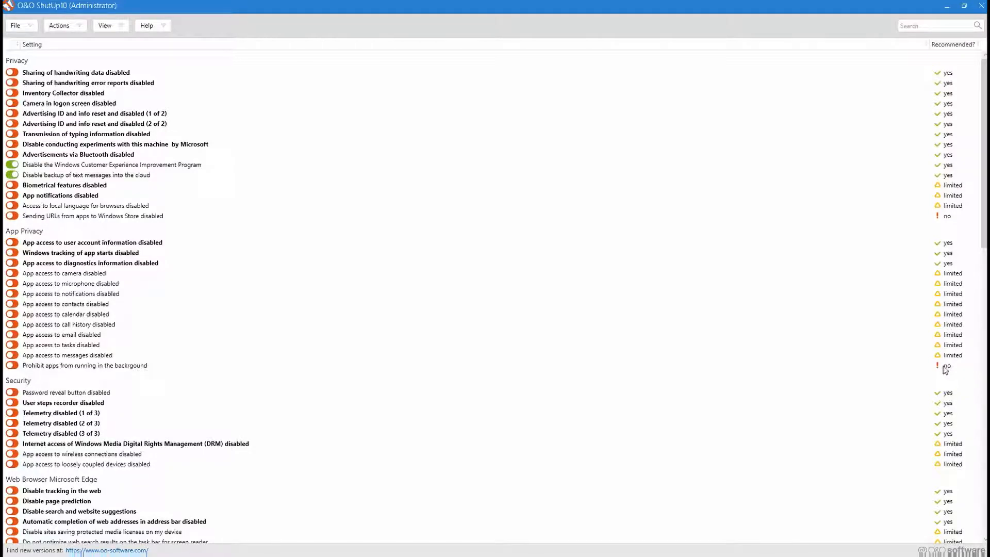
Enable the Privacy settings that disable handwriting data sharing, handwriting error reports, the Inventory Collector and the logon screen camera.
mouse_move(943, 371)
click(57, 76)
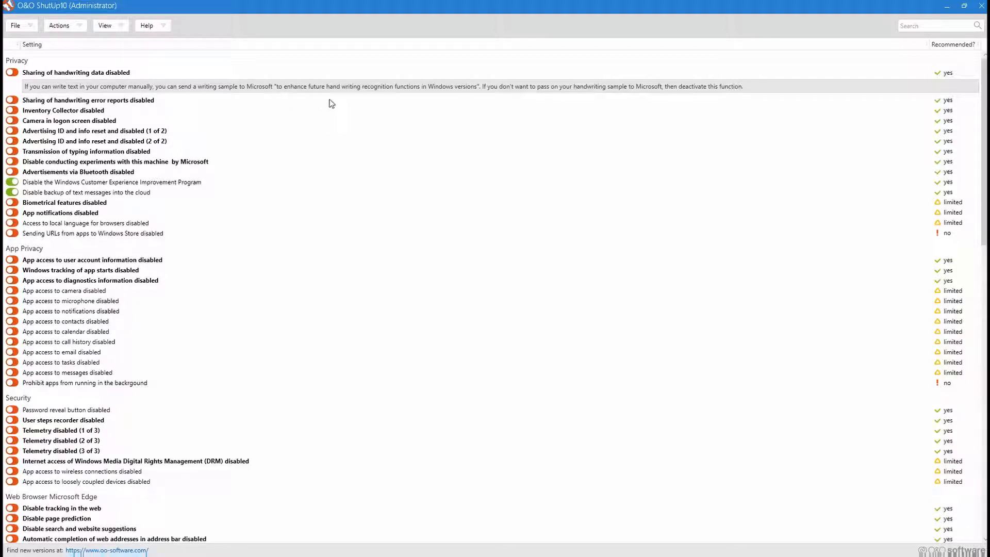
click(94, 74)
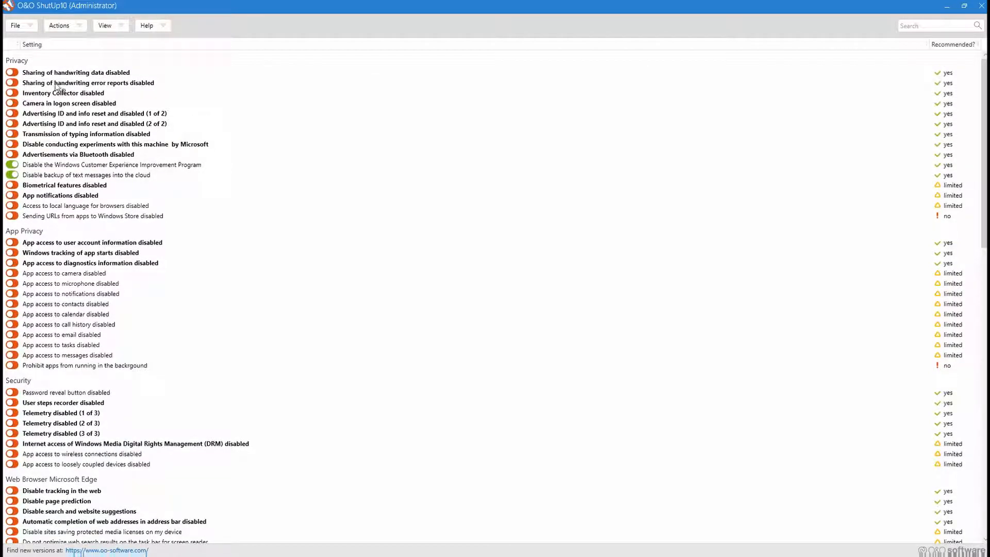
click(13, 75)
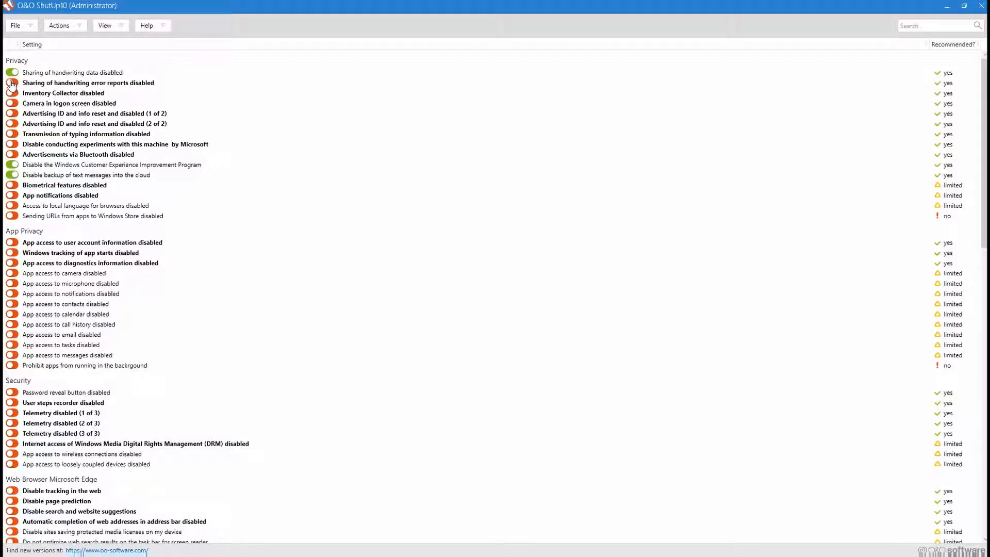
click(12, 84)
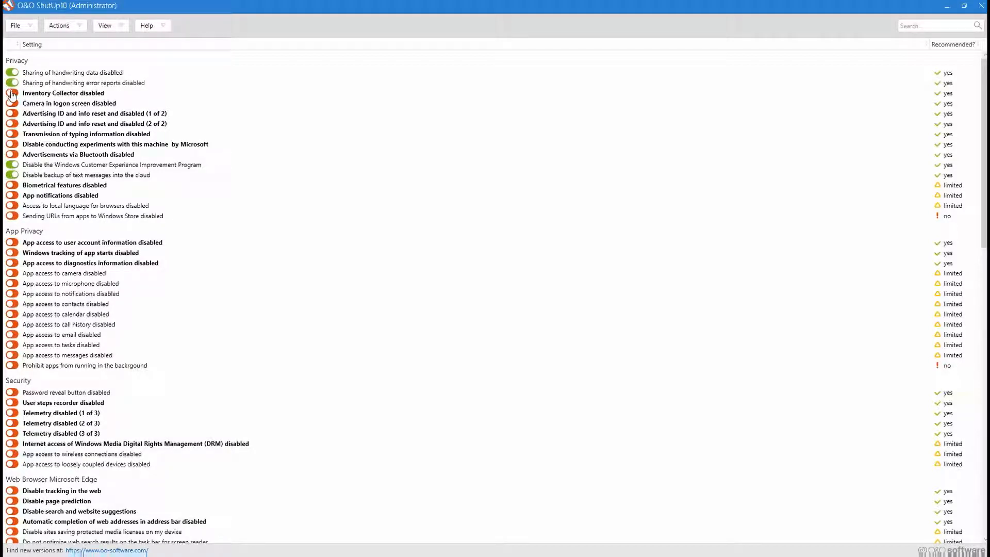
click(12, 95)
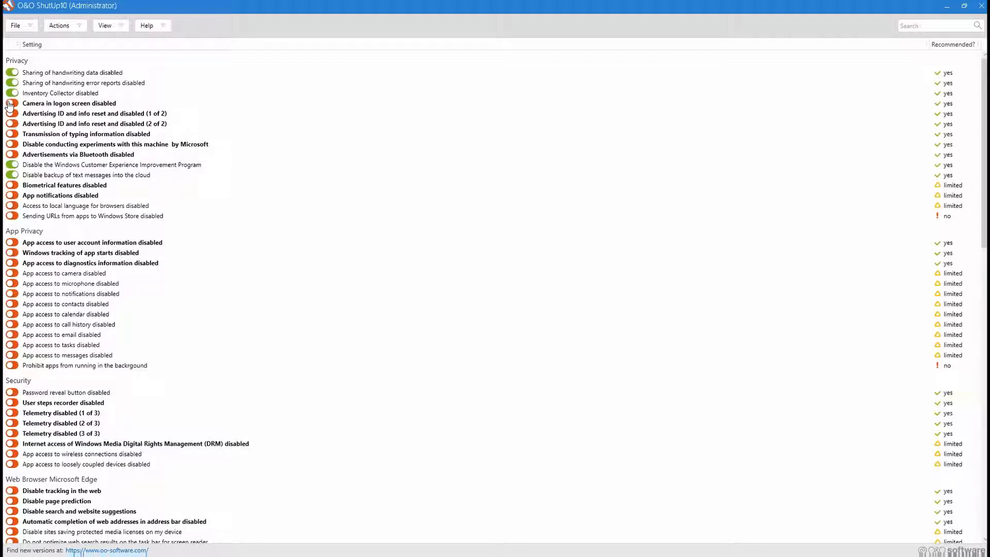
click(10, 104)
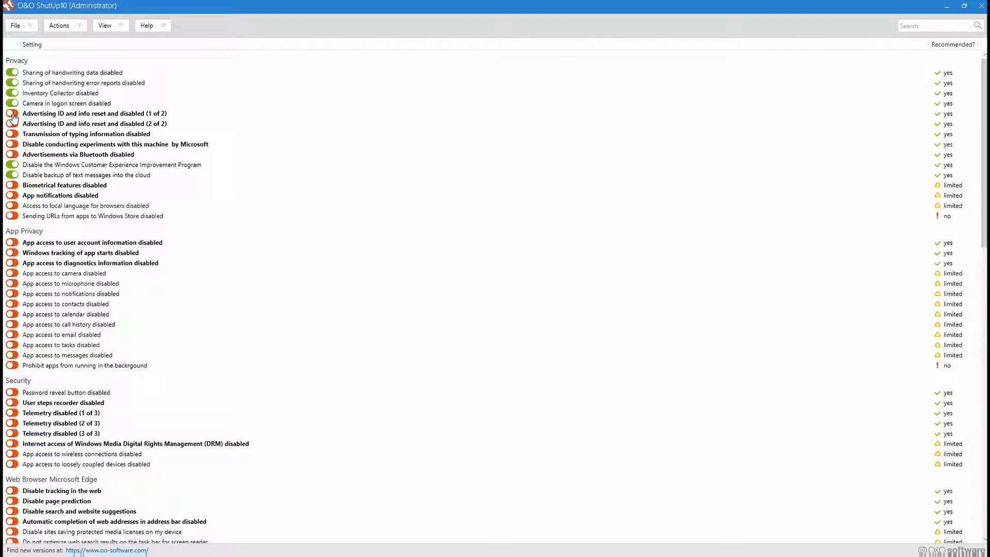
Enable the Privacy settings that disable both advertising ID entries, typing information transmission, Microsoft experiments and Bluetooth advertisements.
click(11, 115)
click(12, 125)
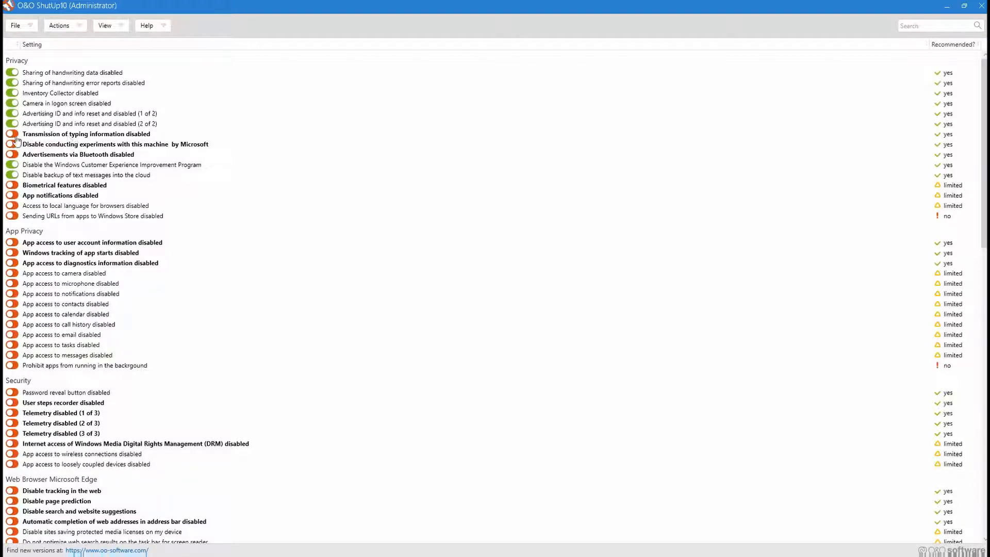
click(12, 135)
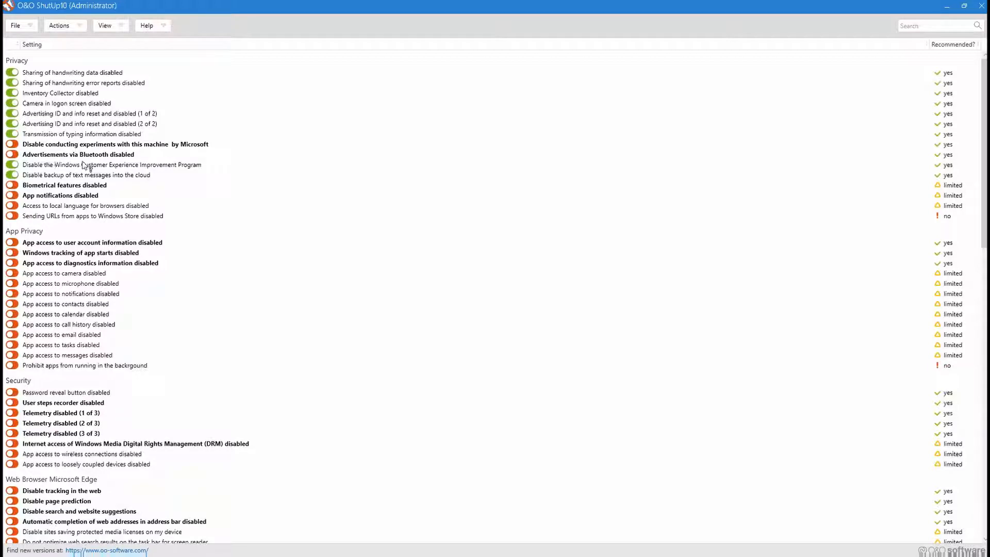
click(13, 145)
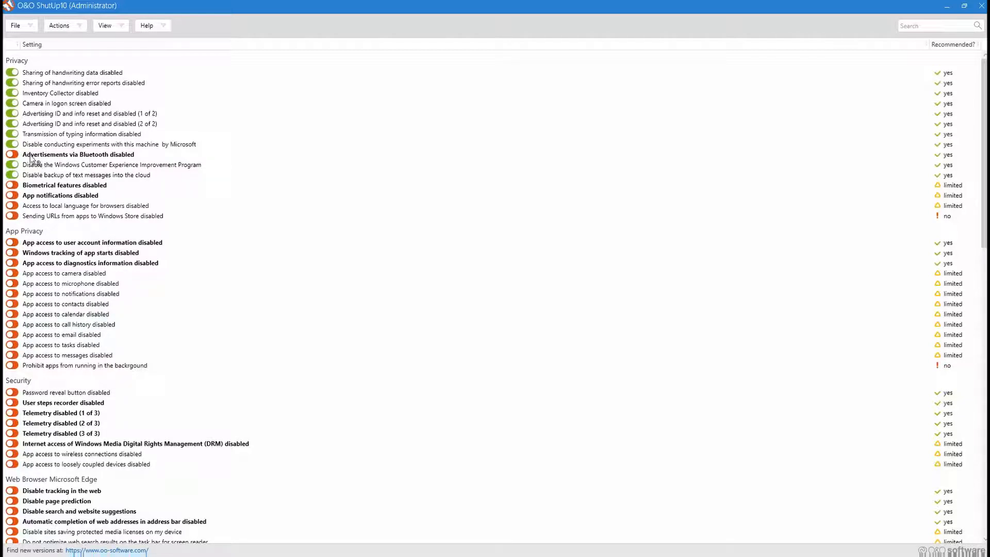
click(13, 156)
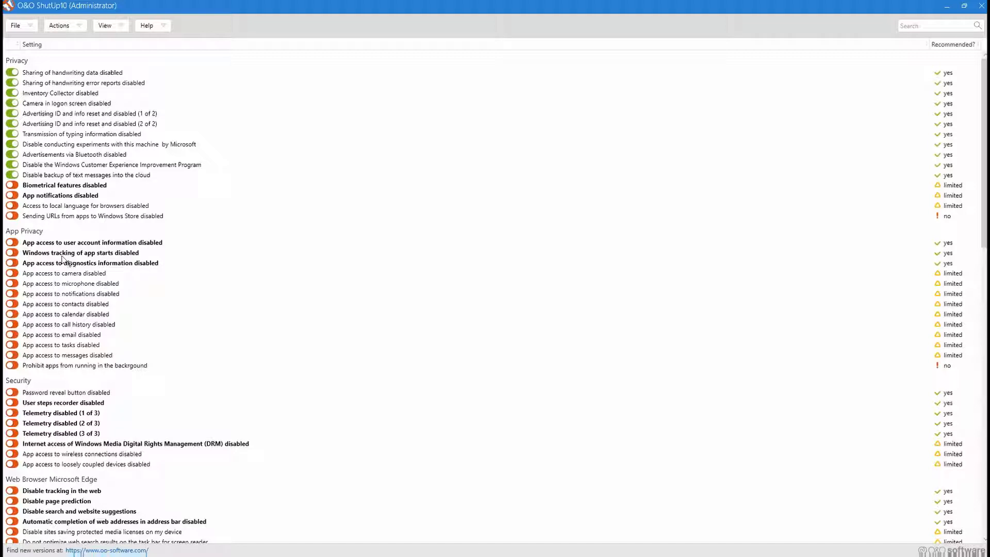
Enable the App Privacy settings that disable app access to user account information, tracking of app starts and app access to diagnostics information.
scroll(83, 259, down, 1)
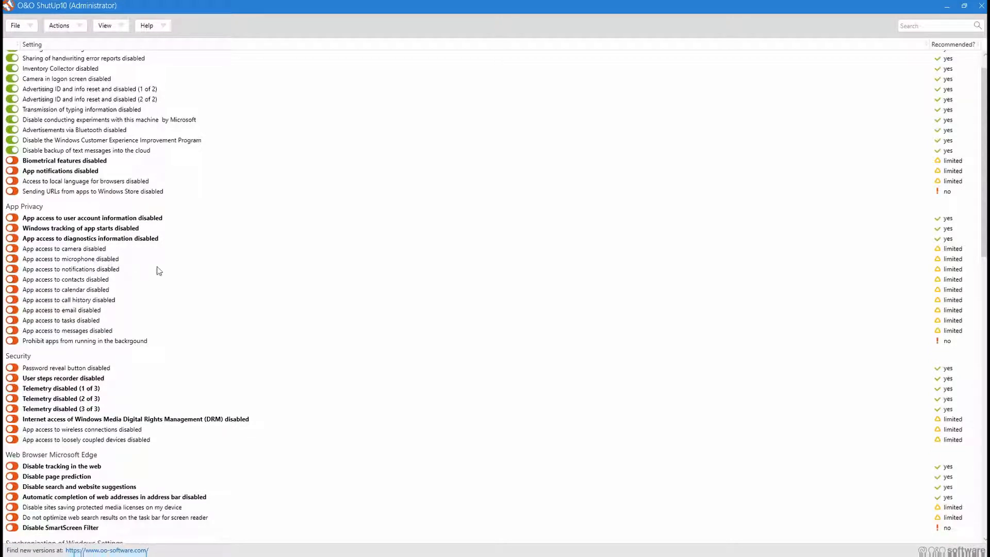
scroll(157, 271, down, 2)
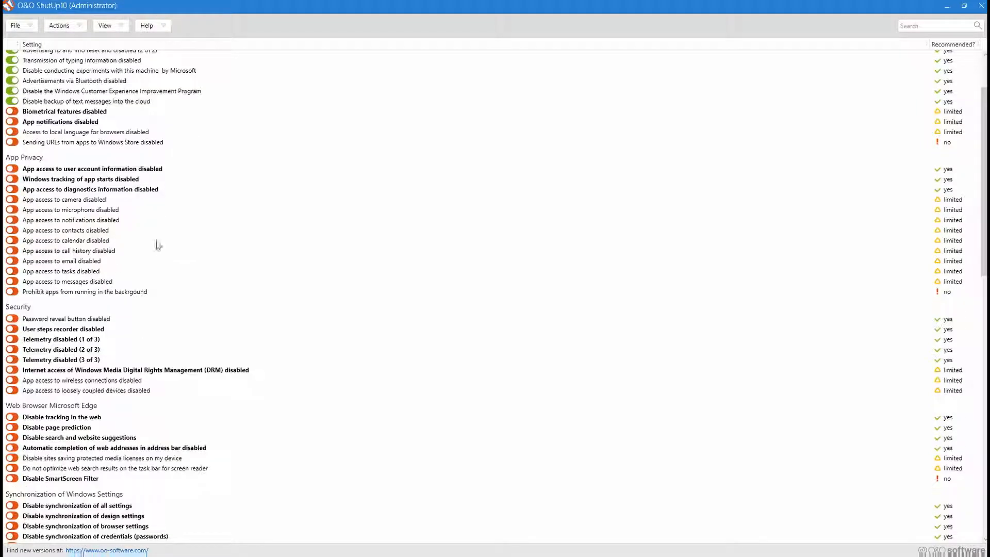
click(54, 172)
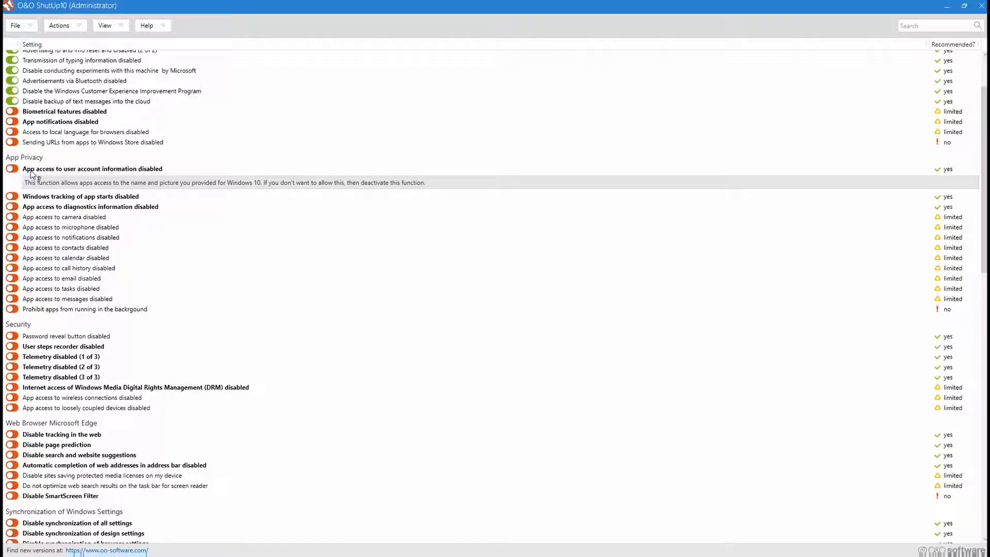
click(25, 171)
click(11, 169)
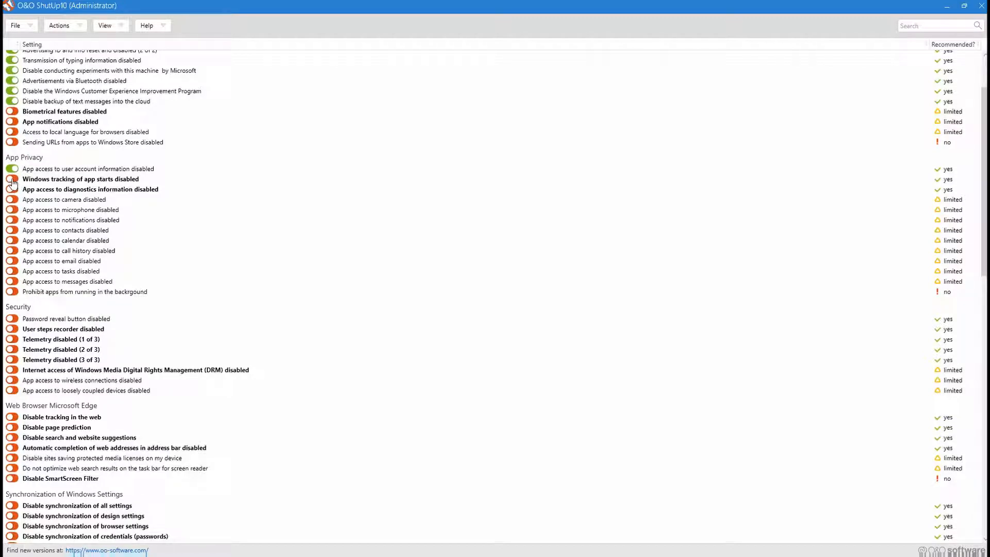
click(12, 179)
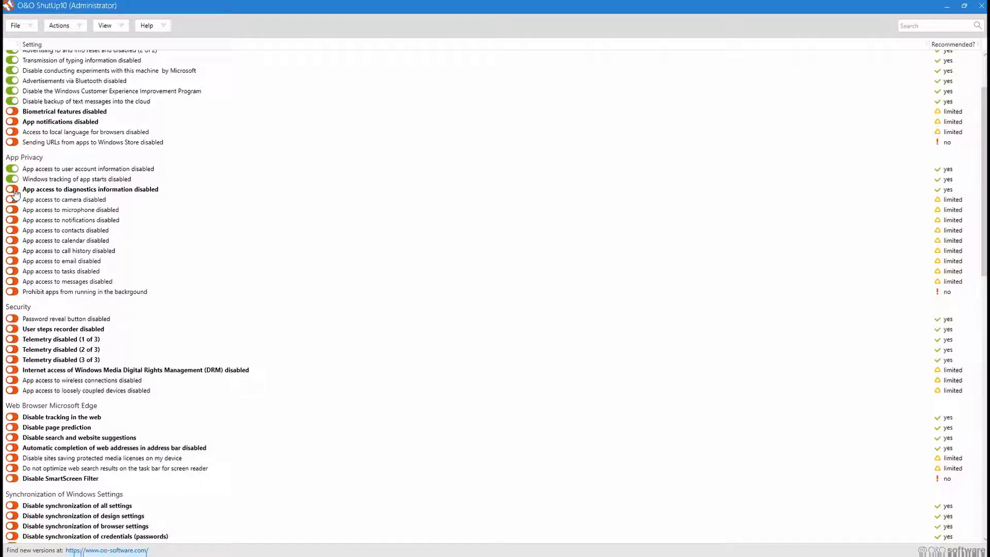
click(13, 189)
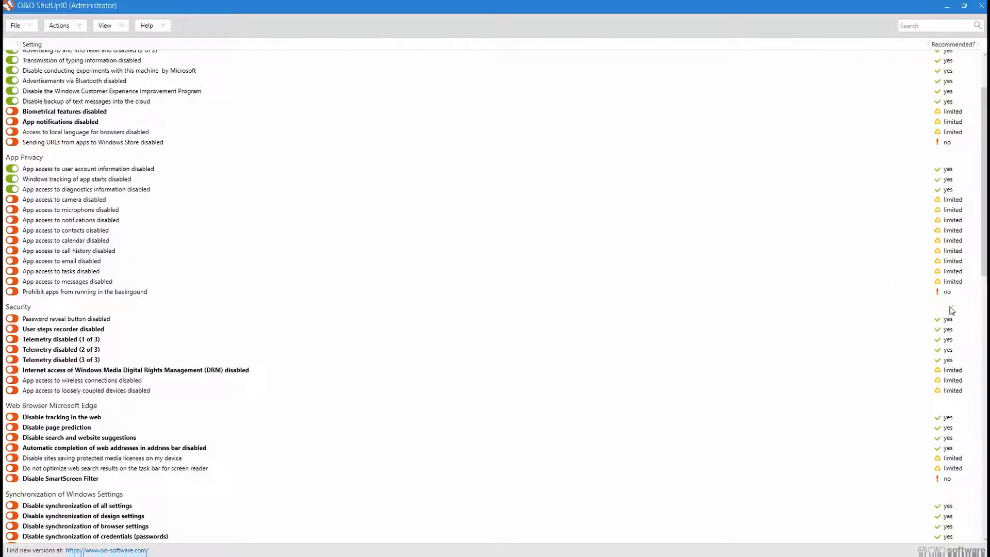
Enable the Security settings that disable the user steps recorder, telemetry (1 to 3 of 3) and Windows Media DRM internet access.
mouse_move(941, 295)
scroll(301, 284, down, 3)
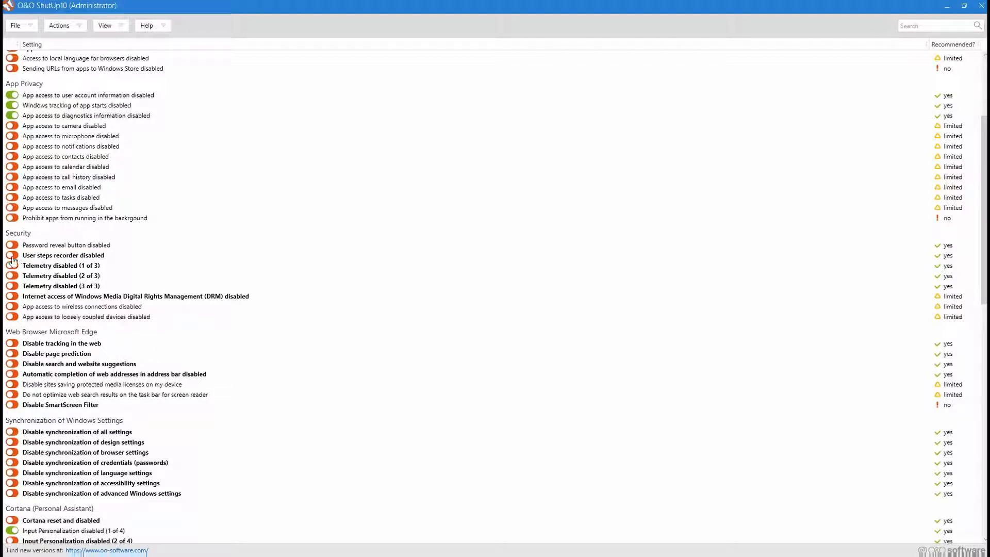
click(11, 255)
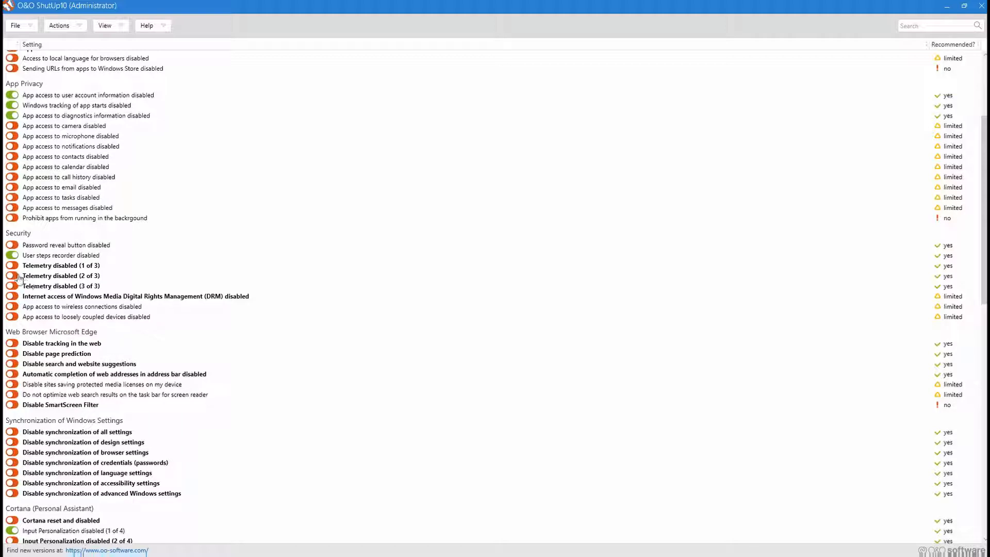
click(11, 265)
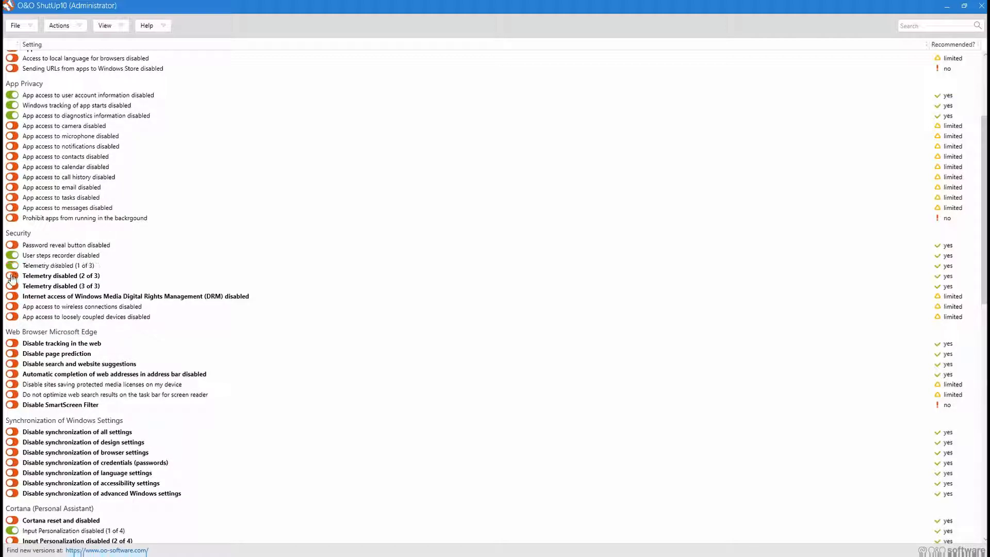
click(12, 276)
click(12, 286)
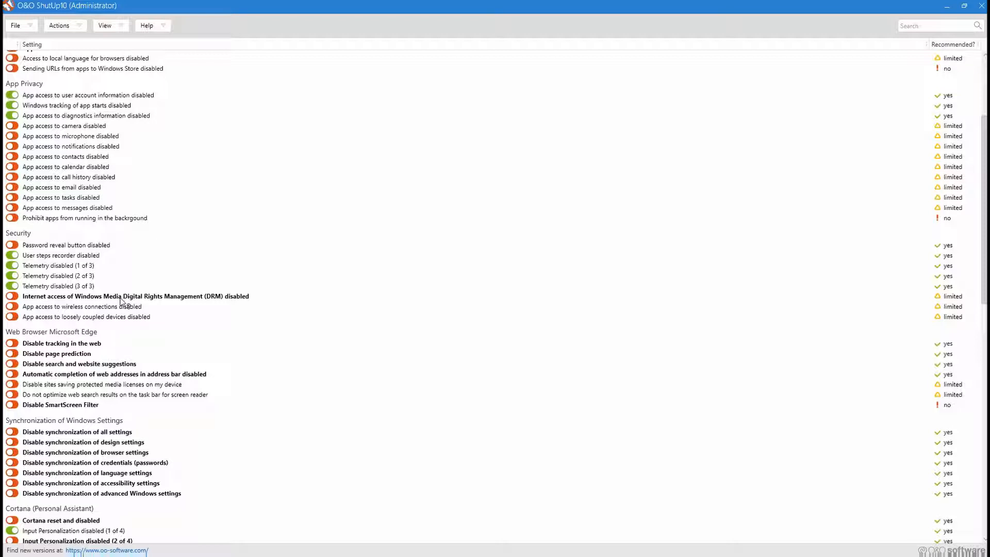
click(12, 298)
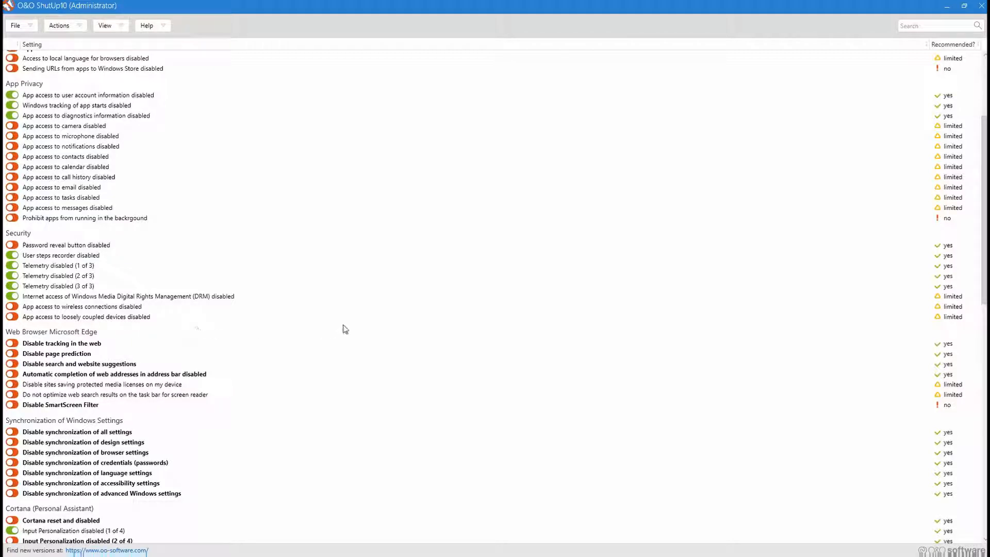
Enable the Microsoft Edge settings that disable web tracking, page prediction, and search and website suggestions.
scroll(351, 330, down, 1)
scroll(350, 330, down, 2)
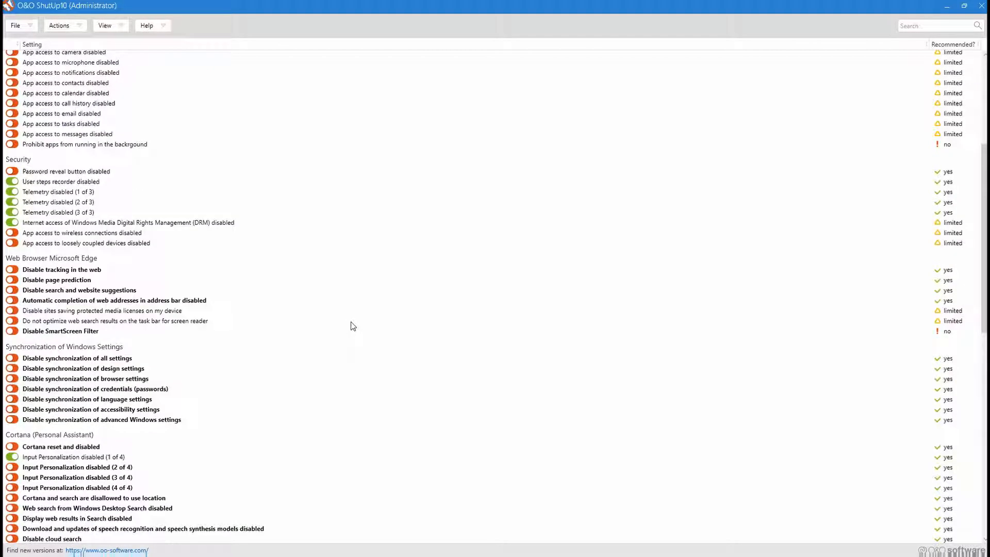
scroll(350, 326, down, 5)
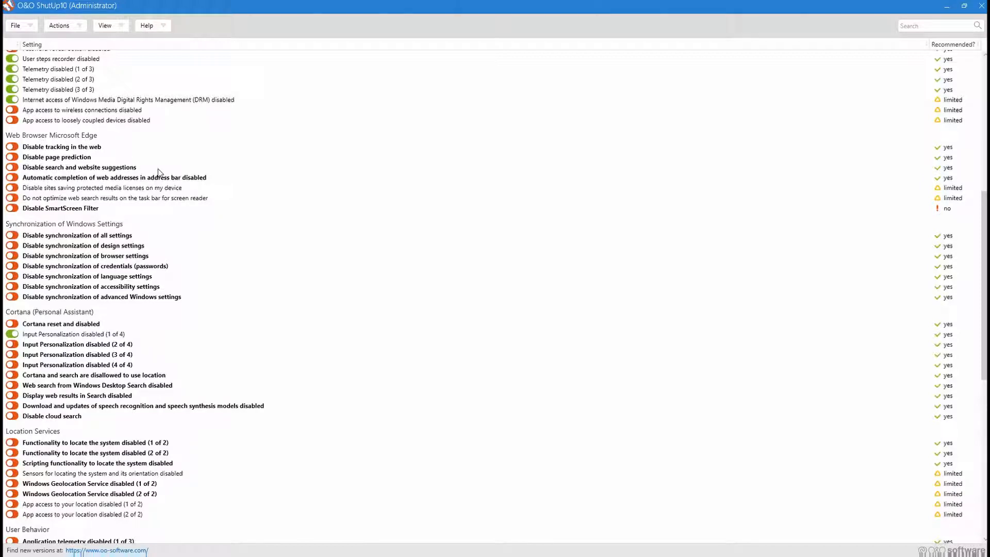
click(12, 148)
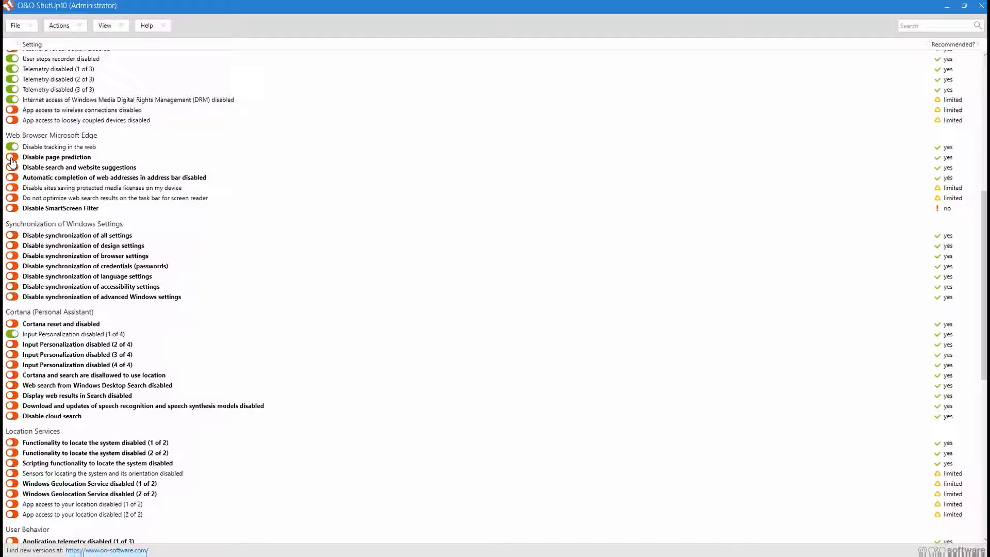
click(12, 158)
click(12, 168)
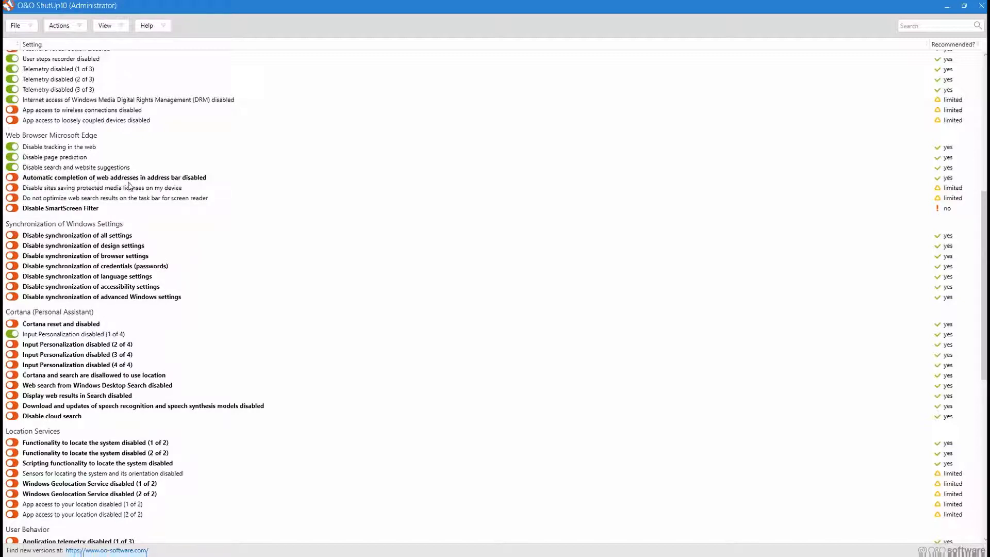
Disable Microsoft Edge address bar auto-completion and enable all seven settings in the Synchronization of Windows Settings section.
click(12, 178)
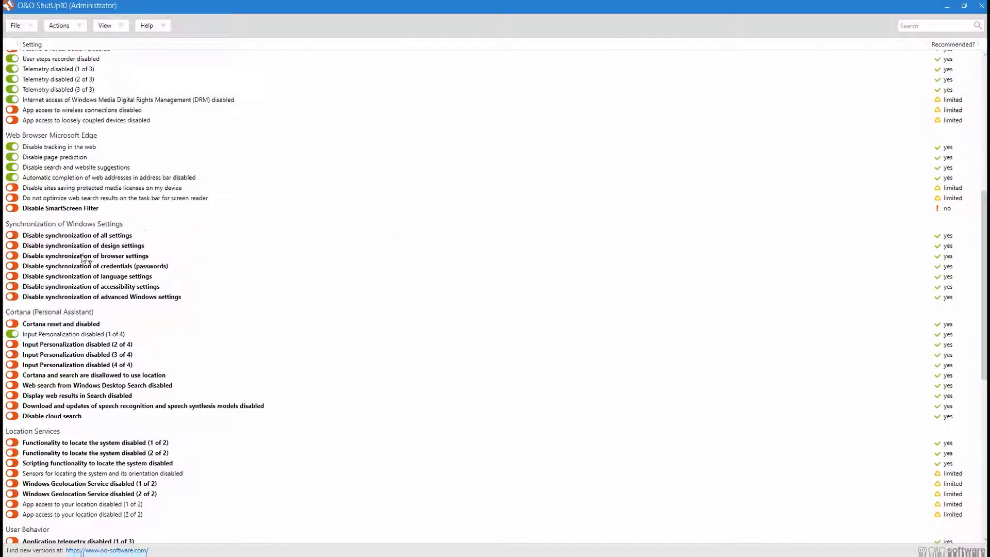
click(13, 236)
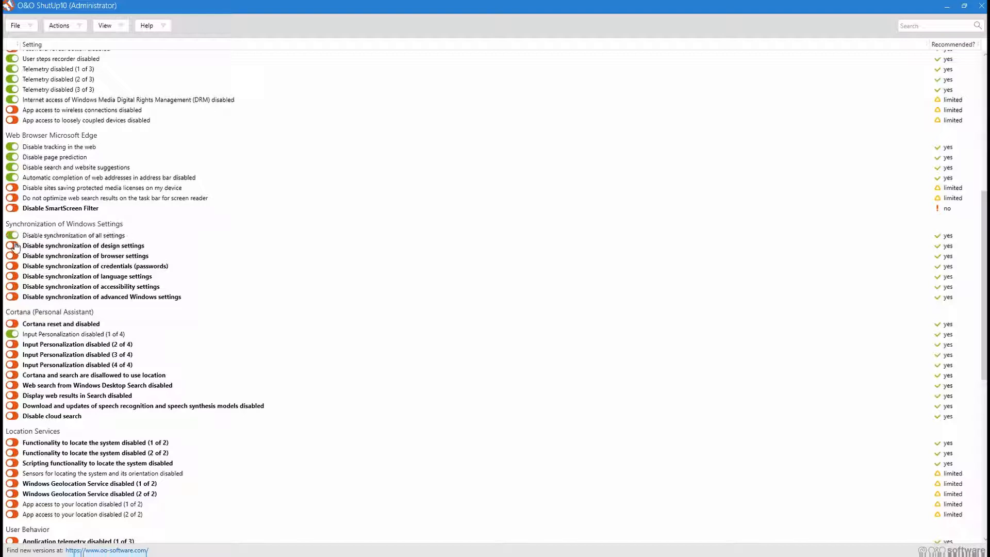
click(12, 246)
click(12, 266)
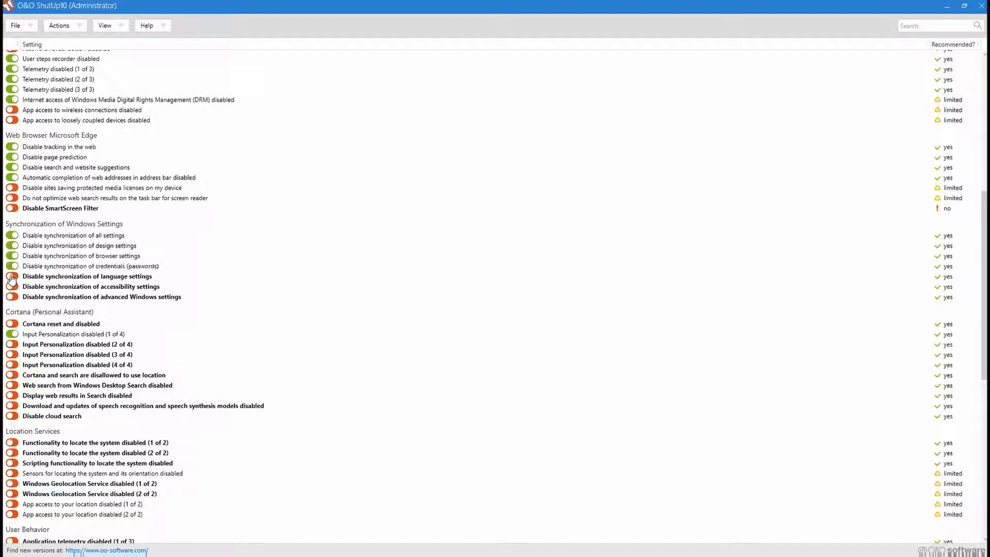
click(11, 277)
click(12, 287)
click(12, 297)
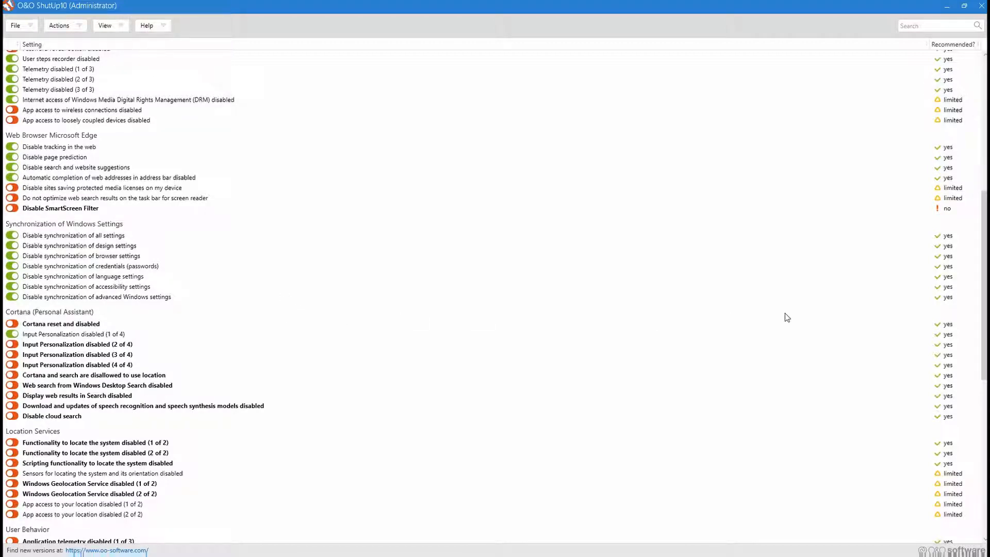
Enable the Cortana settings that reset and disable Cortana, disable Input Personalization (2 to 4 of 4) and disallow location use.
scroll(785, 314, down, 4)
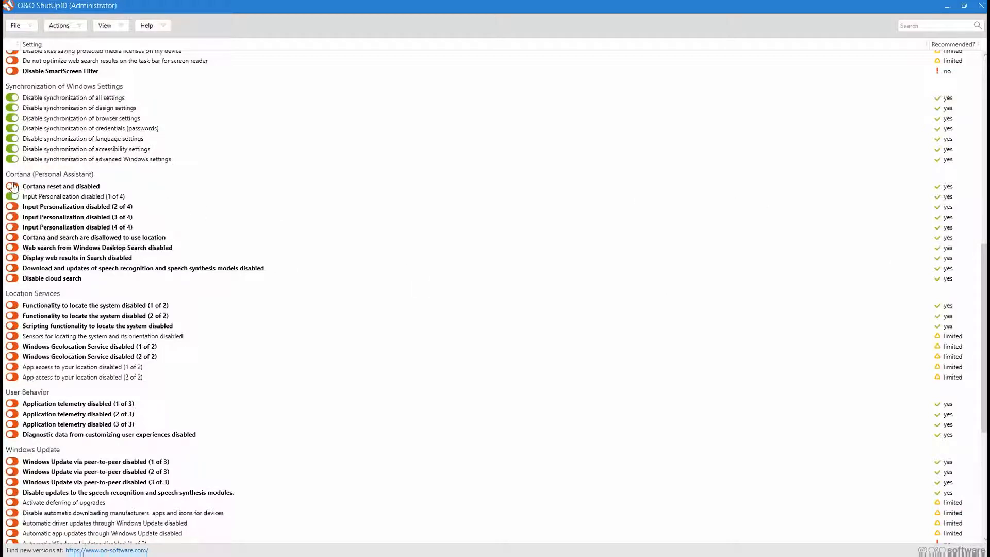
click(52, 187)
click(11, 206)
click(12, 217)
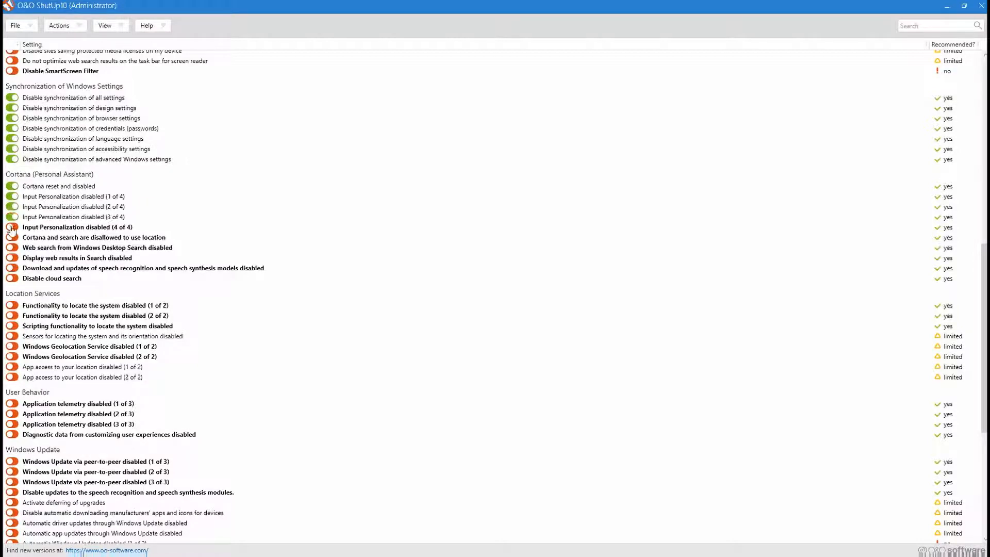
click(11, 227)
click(11, 237)
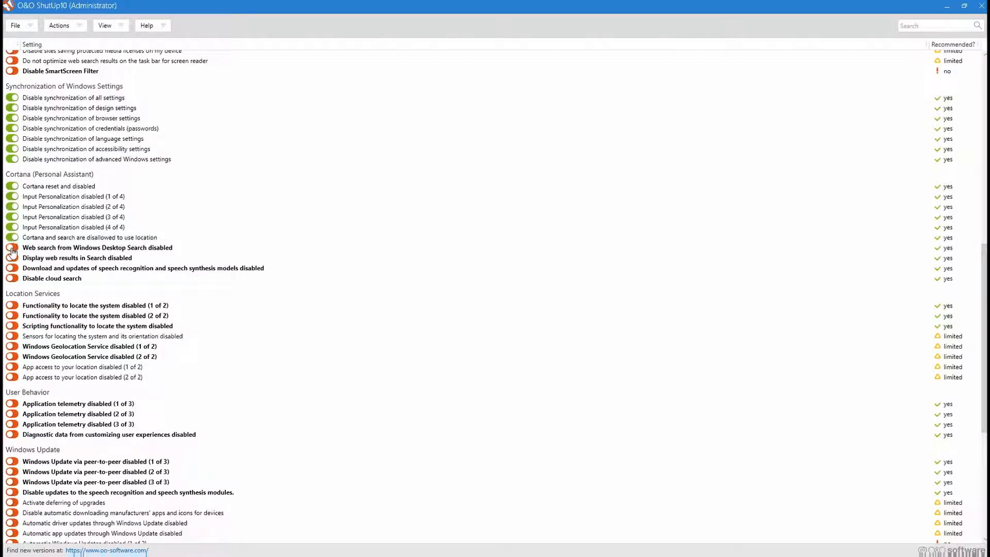
Enable the remaining Cortana settings that disable desktop web search, web results in Search, speech model downloads and updates, and cloud search.
click(12, 248)
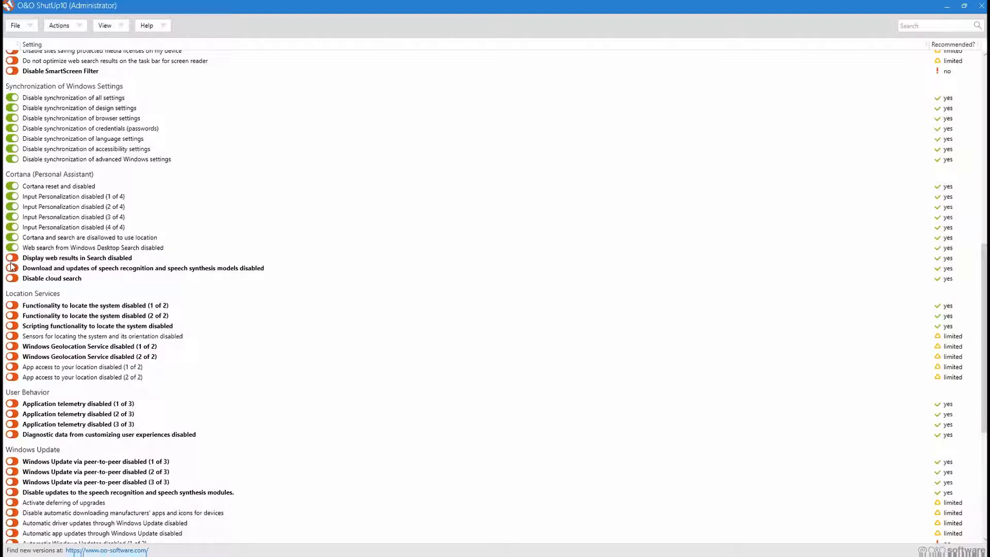
click(11, 258)
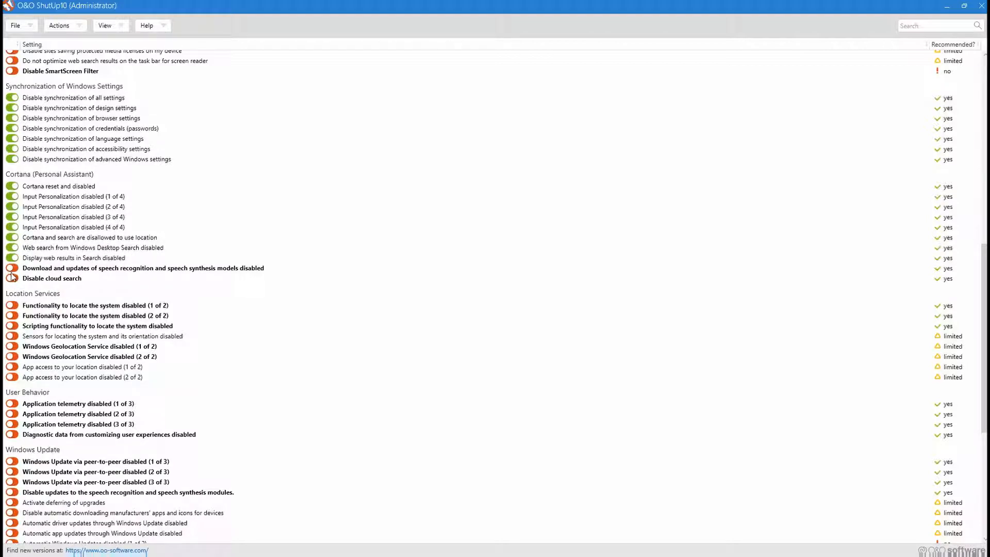
click(12, 273)
click(11, 268)
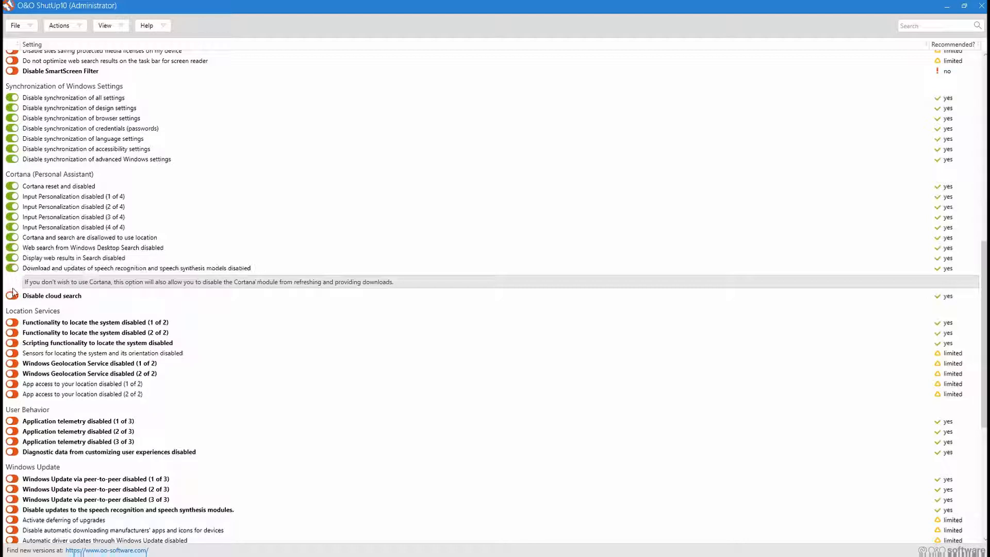
click(39, 281)
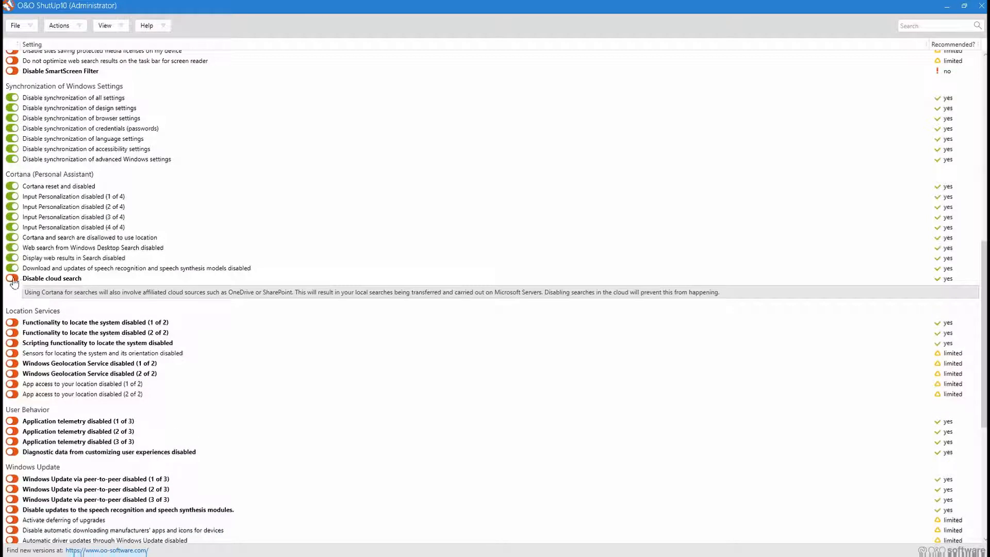
click(12, 279)
click(40, 278)
click(162, 285)
click(56, 289)
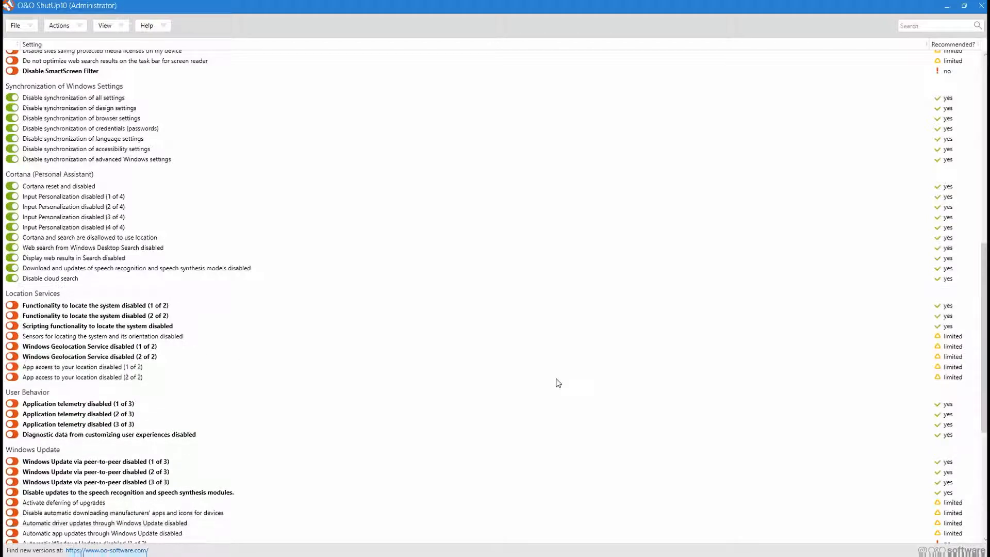
Disable system locating (1 and 2 of 2) and its scripting functionality in Location Services, and view the Windows Geolocation Service (1 of 2) description.
click(13, 307)
click(11, 315)
click(11, 326)
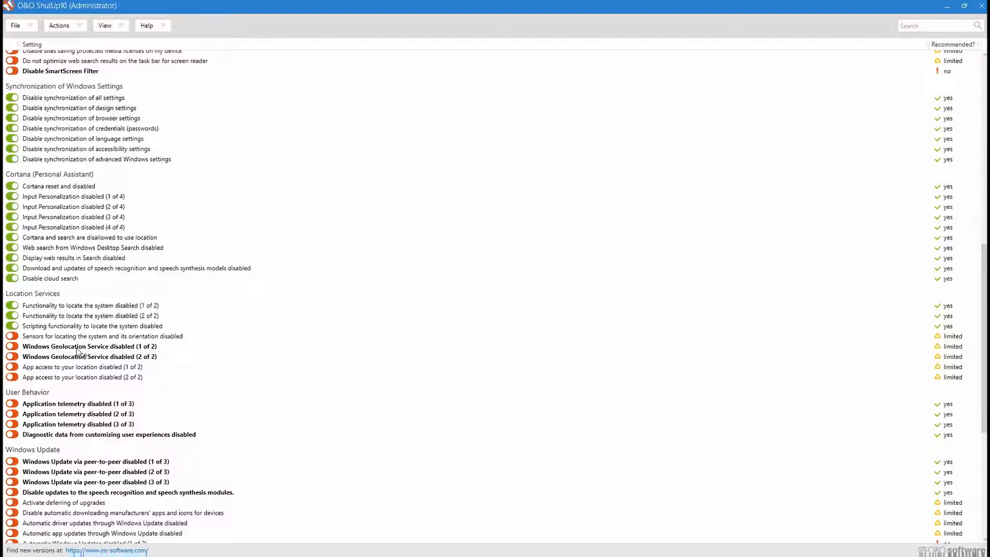
click(77, 349)
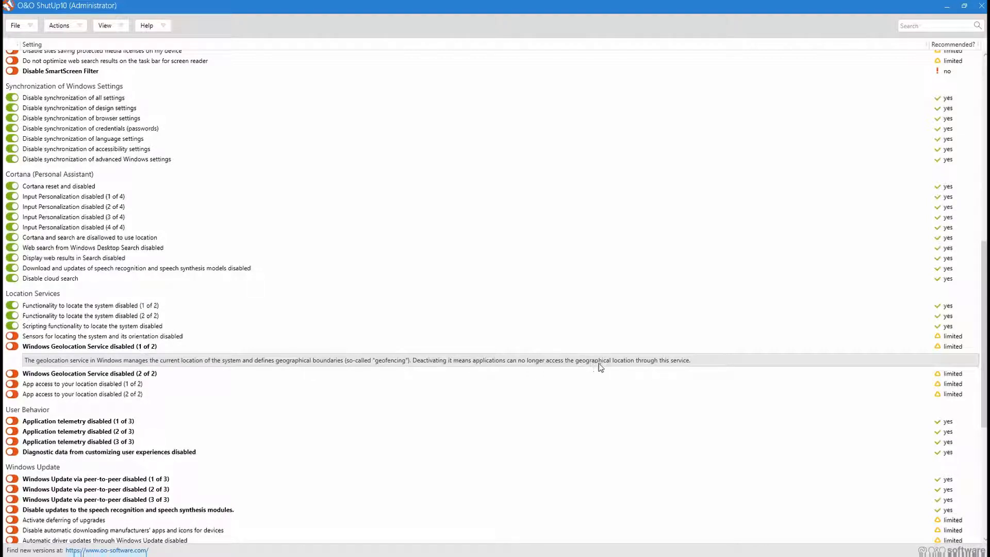
click(46, 363)
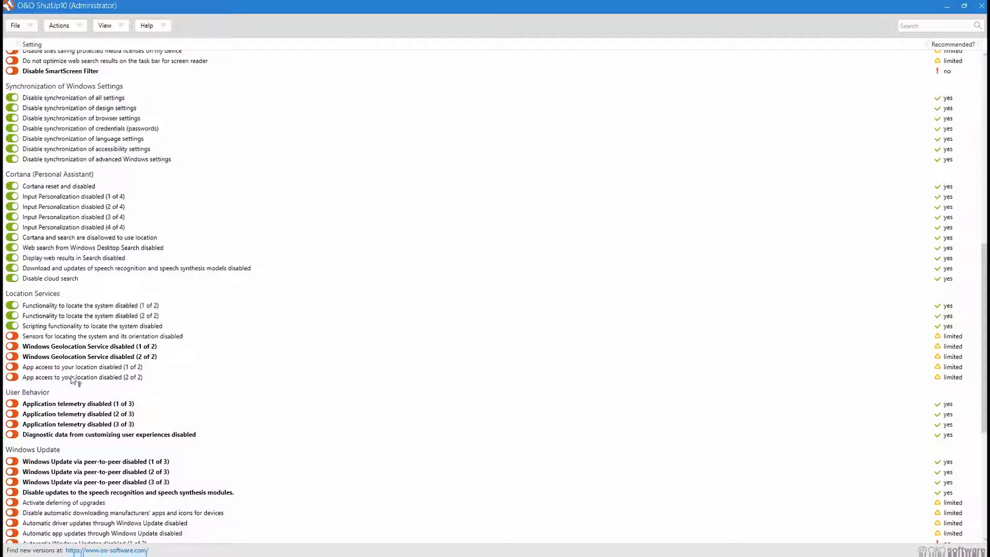
Enable the User Behavior settings that disable application telemetry (1 to 3 of 3) and diagnostic data from customizing user experiences.
click(311, 404)
scroll(170, 407, down, 5)
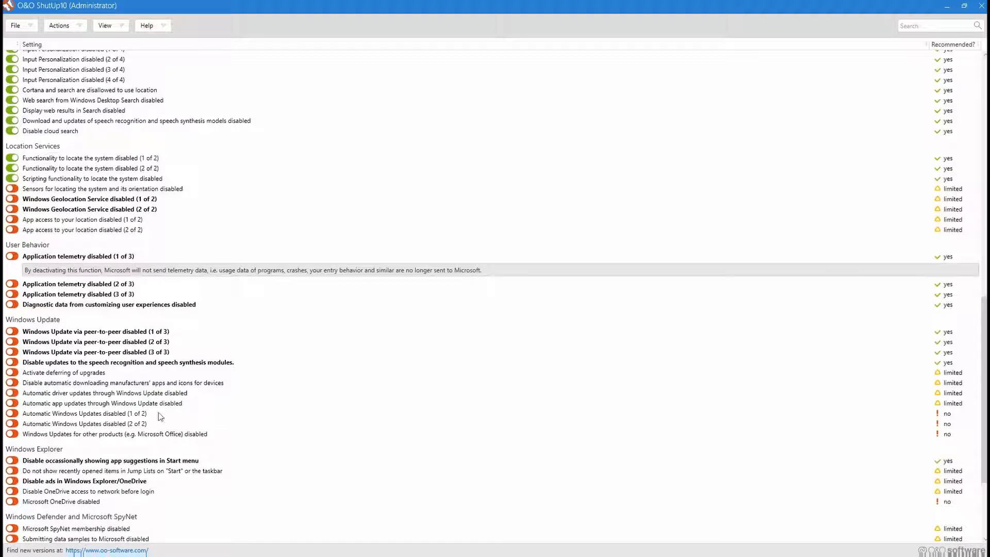
scroll(155, 407, down, 1)
scroll(77, 233, down, 1)
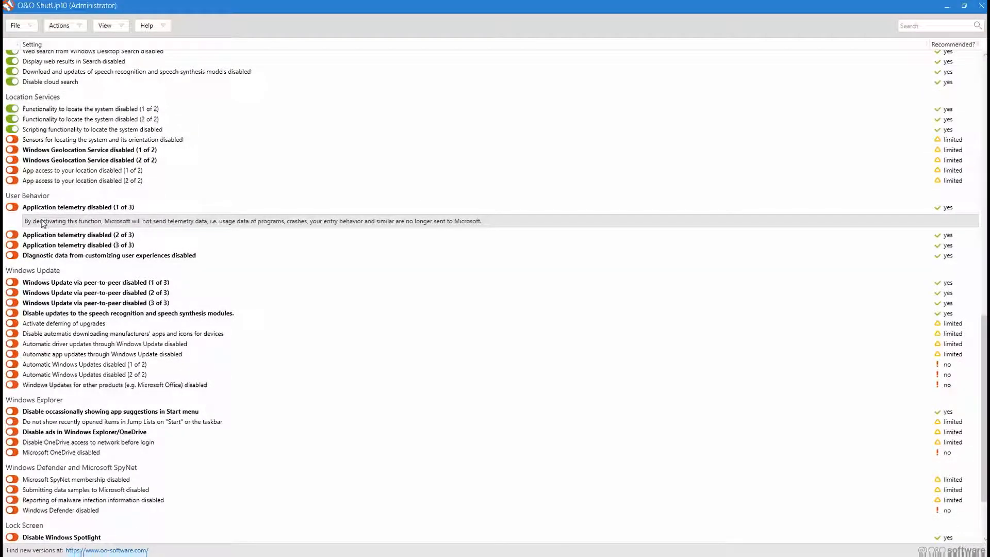
click(62, 221)
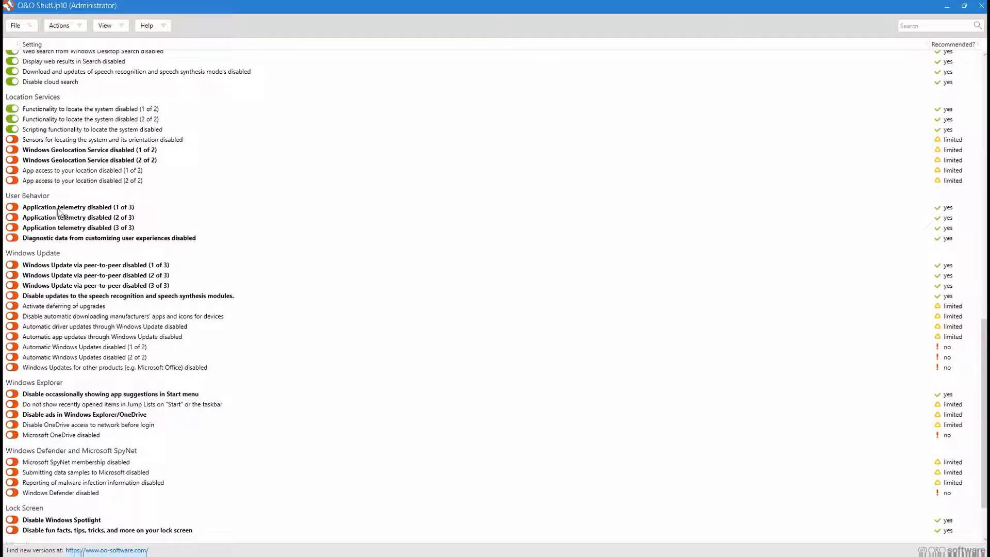
click(12, 217)
click(12, 228)
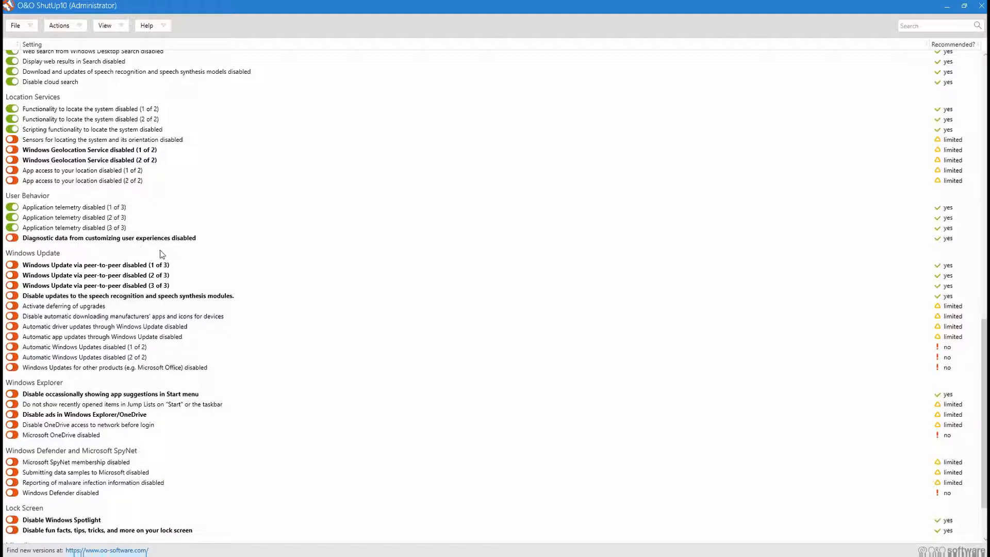
click(11, 239)
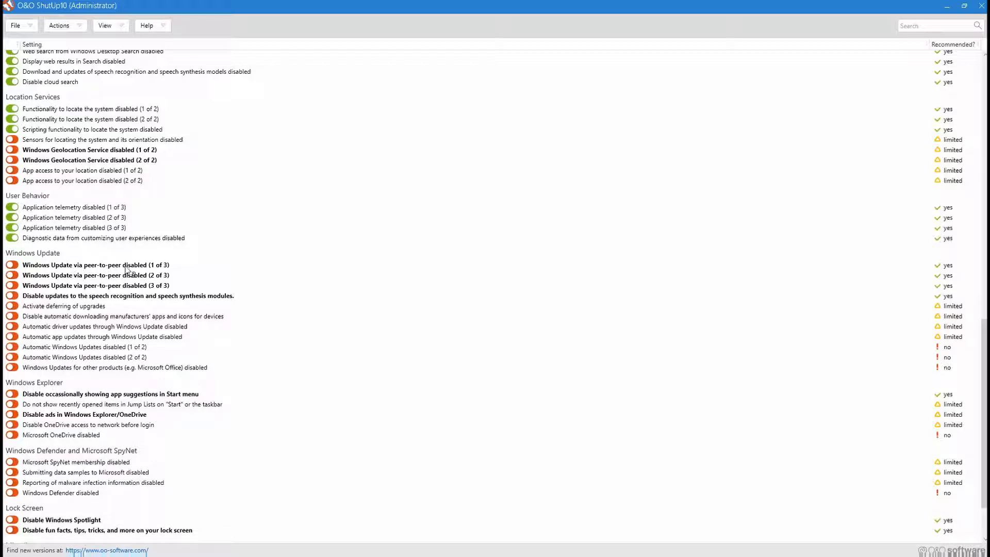
Enable the Windows Update settings that disable peer-to-peer updates (1 to 3 of 3) and speech recognition and synthesis module updates.
click(14, 266)
click(12, 275)
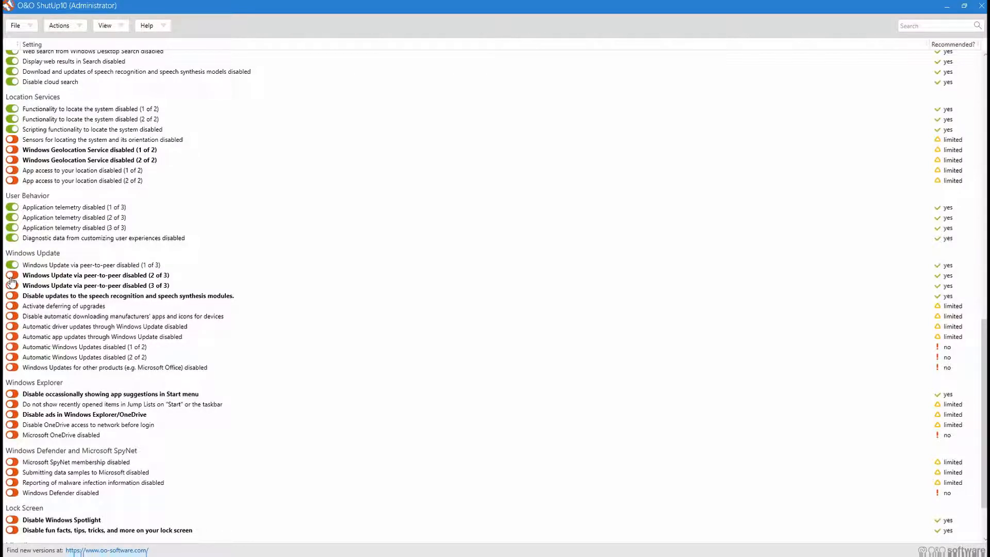
click(11, 285)
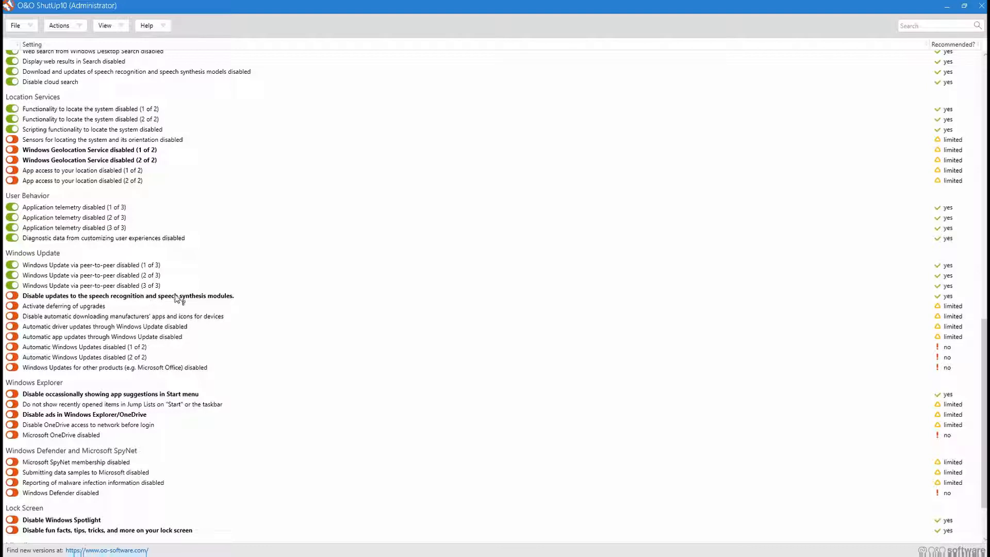
click(12, 296)
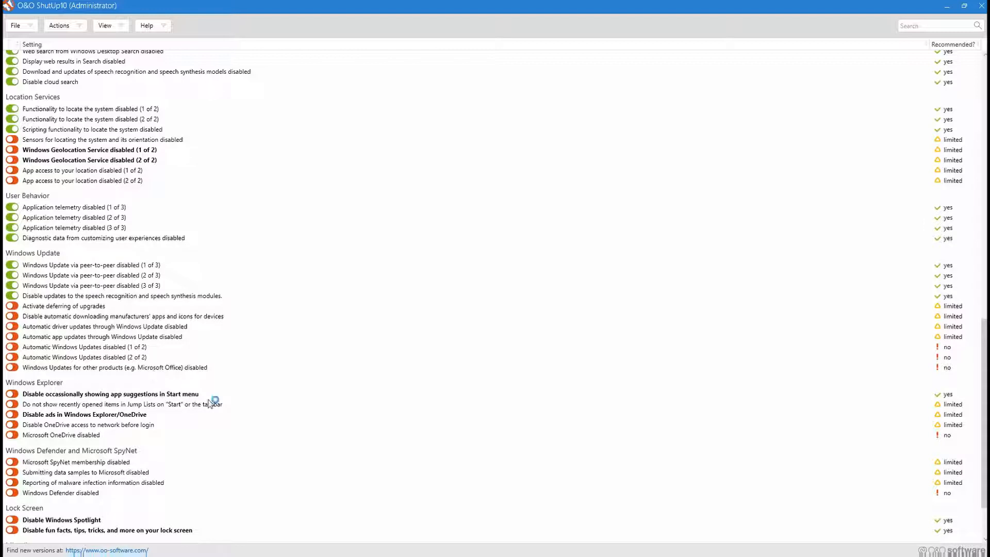
Disable Start menu app suggestions and Windows Explorer/OneDrive ads, and on the lock screen disable Windows Spotlight and fun facts, tips and tricks.
scroll(221, 406, down, 3)
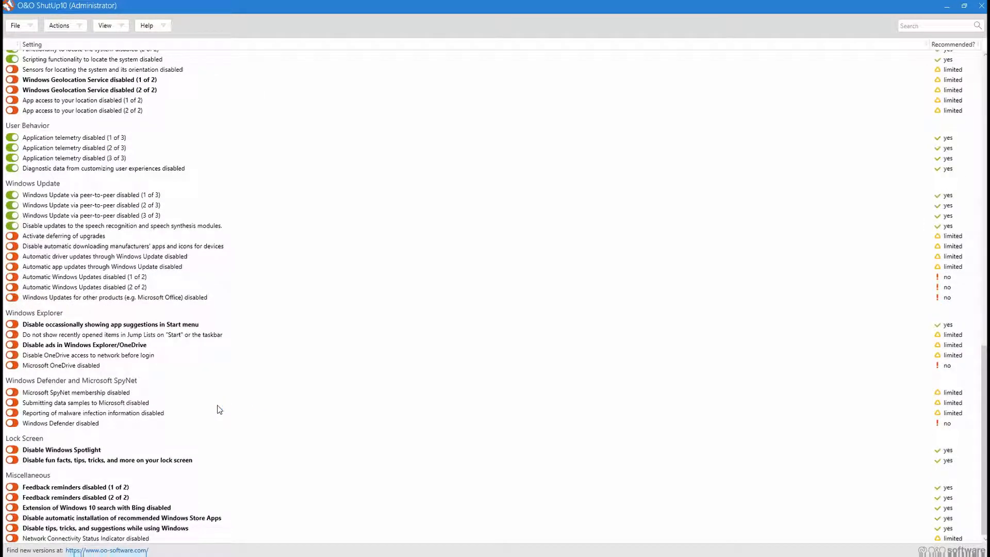
scroll(215, 370, up, 2)
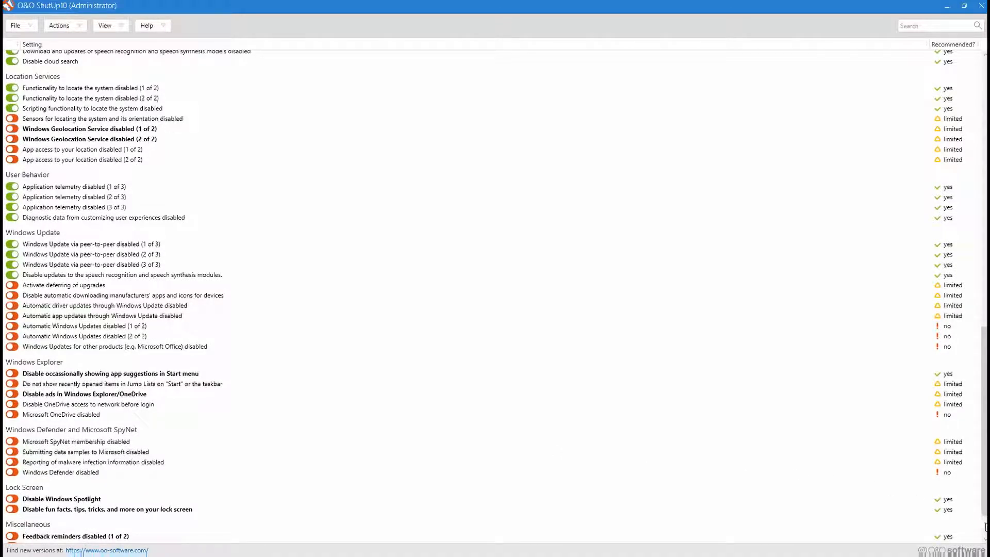
scroll(287, 395, down, 2)
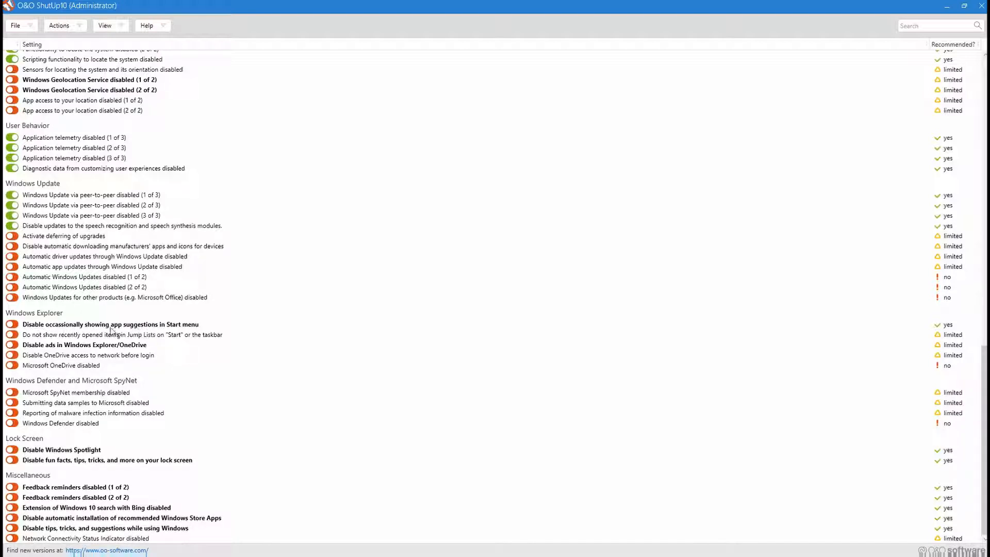
click(13, 325)
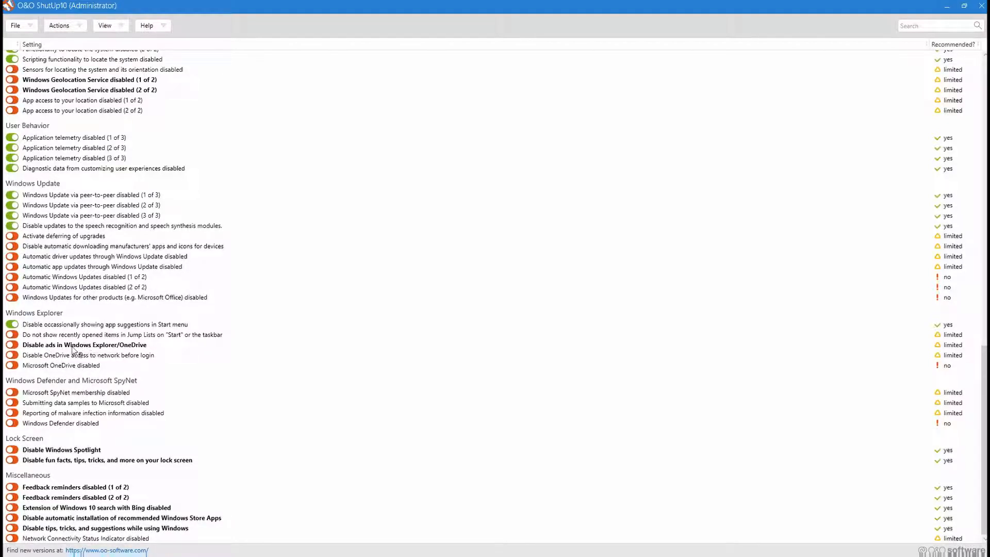
click(14, 345)
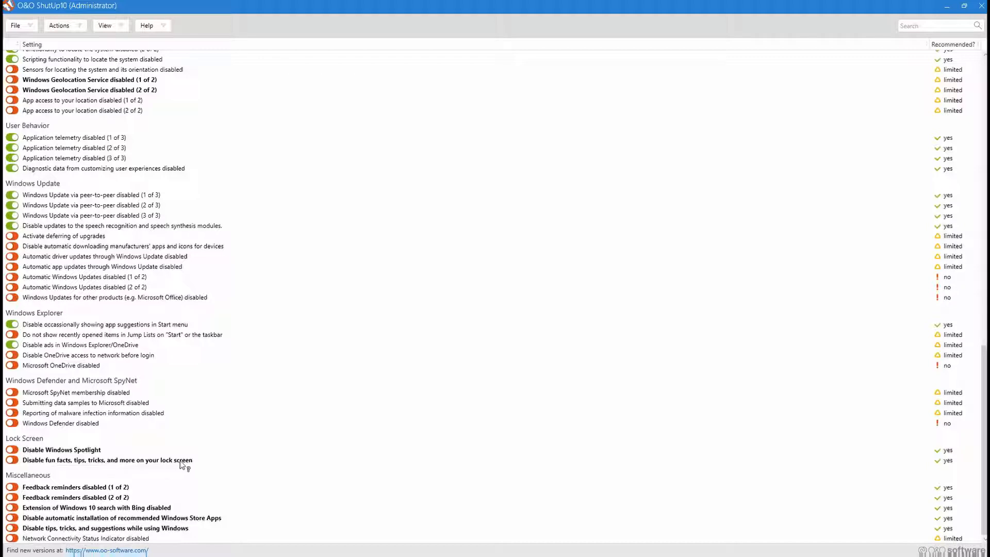
click(11, 460)
click(11, 449)
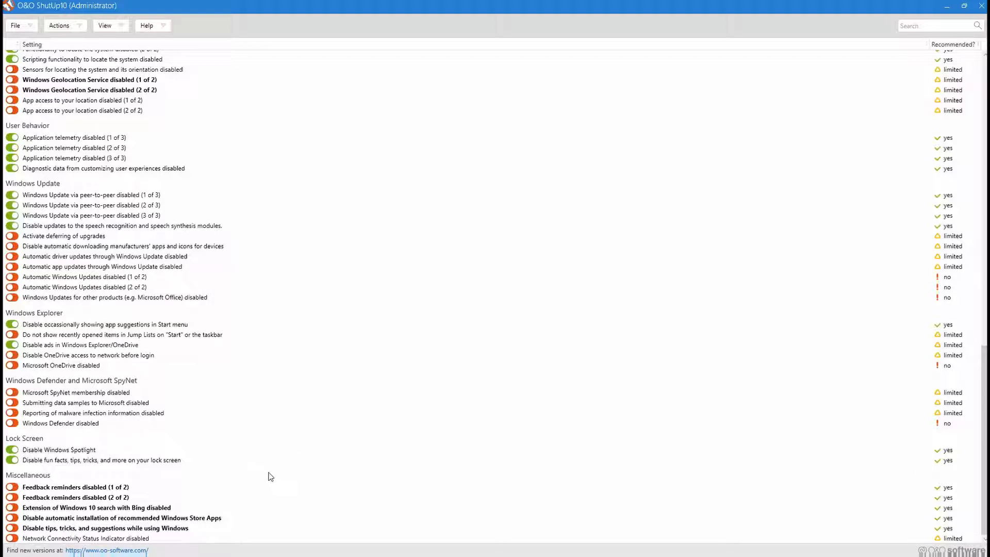
Enable the Miscellaneous settings that disable both feedback reminders, Bing search extension, automatic installation of recommended Store apps, and Windows tips and suggestions.
click(41, 489)
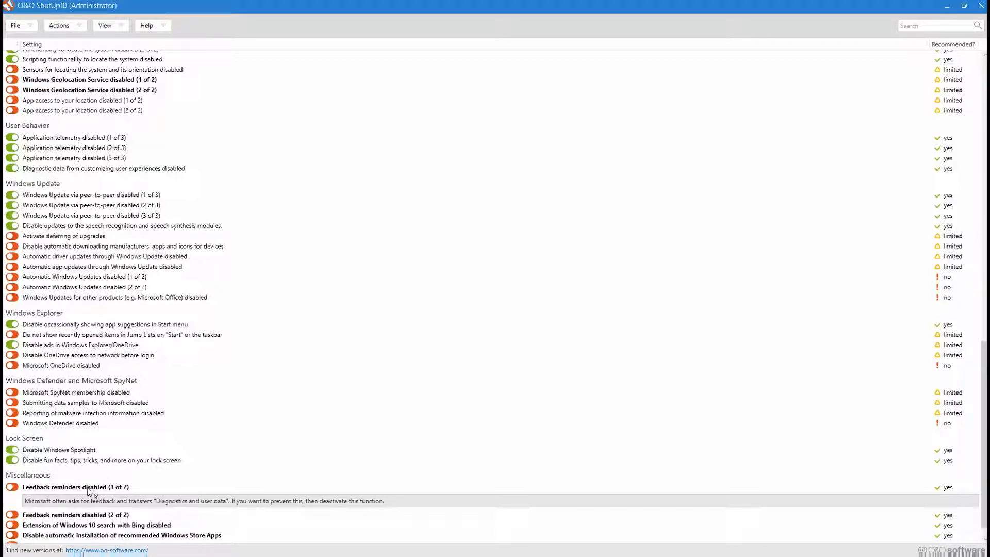
click(23, 500)
click(13, 497)
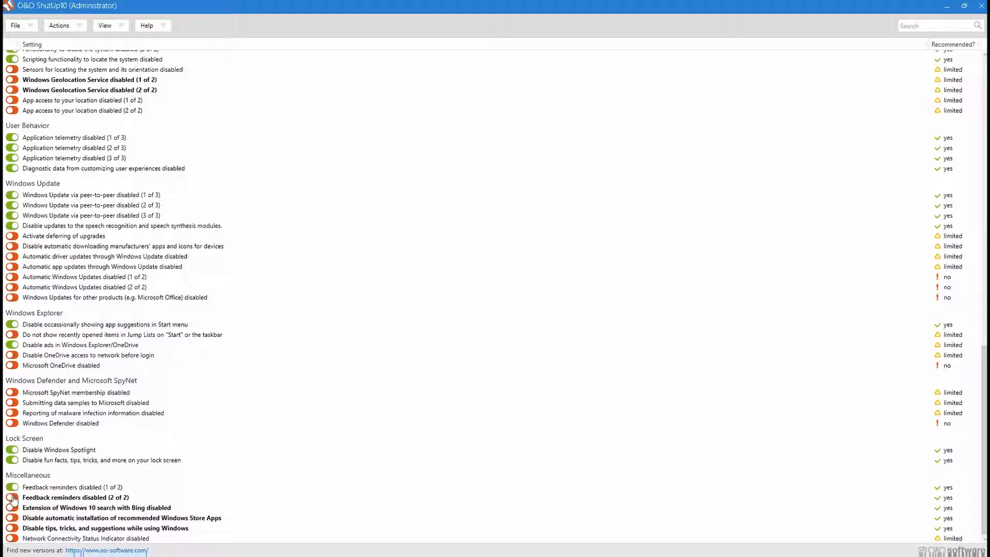
click(13, 498)
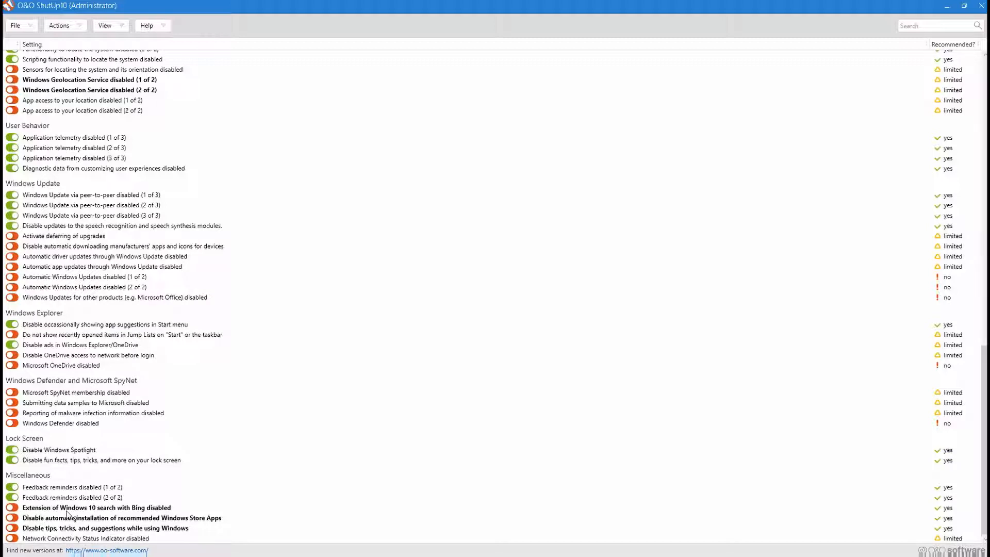
click(13, 508)
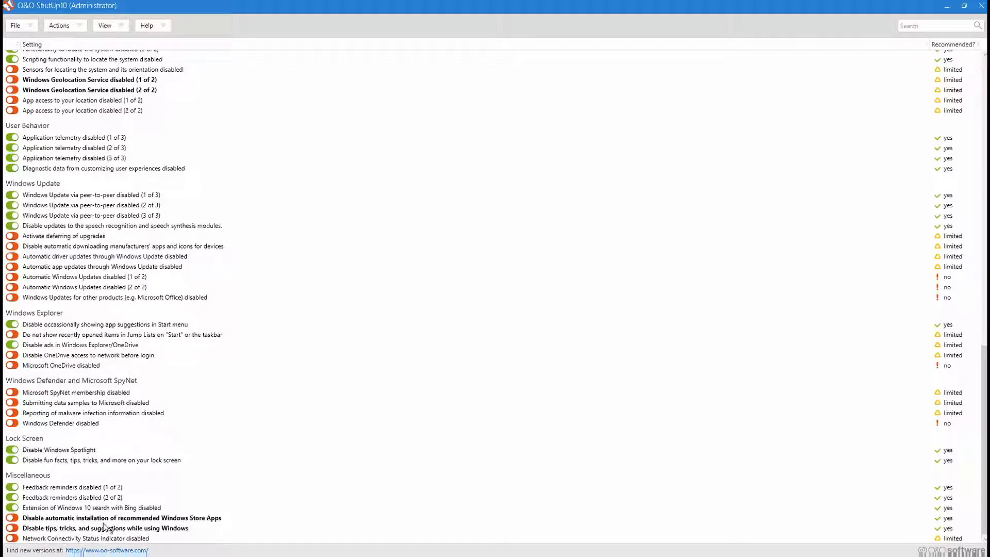
click(12, 518)
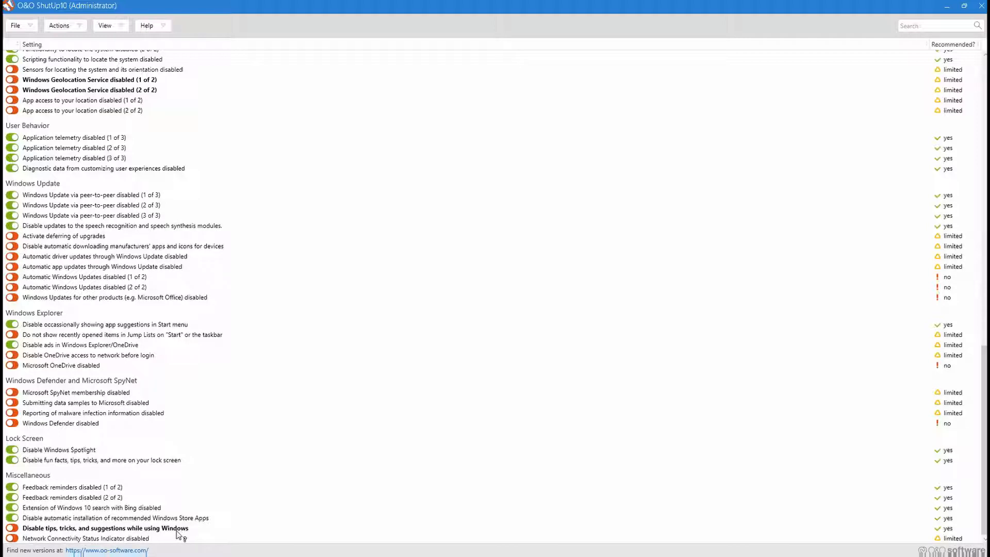
click(11, 528)
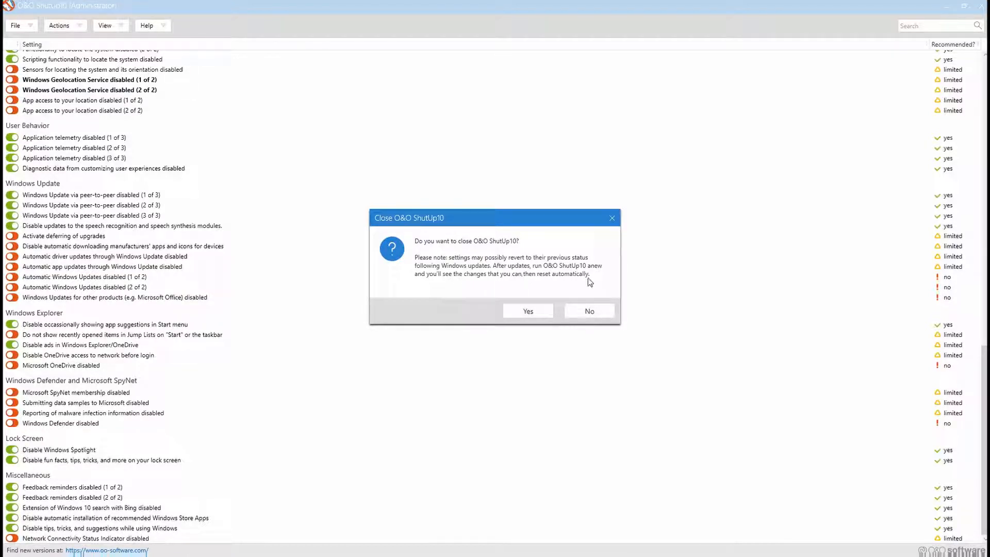
Confirm closing O&O ShutUp10 and dismiss the reboot request without restarting Windows.
click(532, 310)
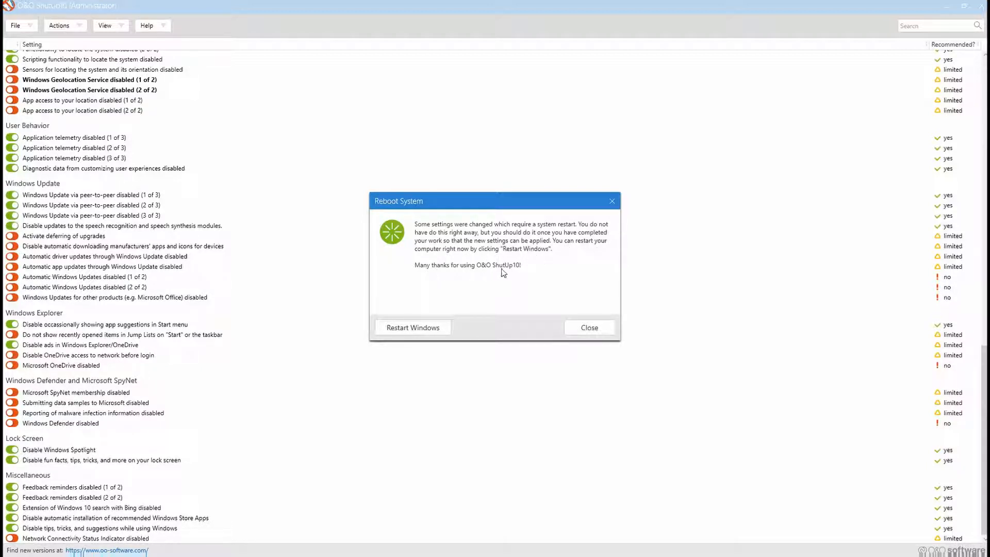
click(583, 329)
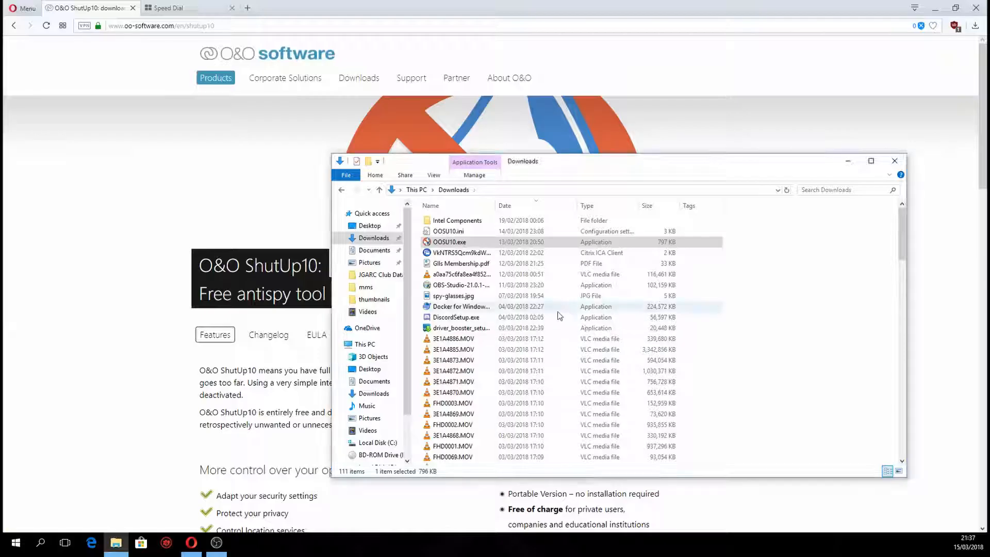